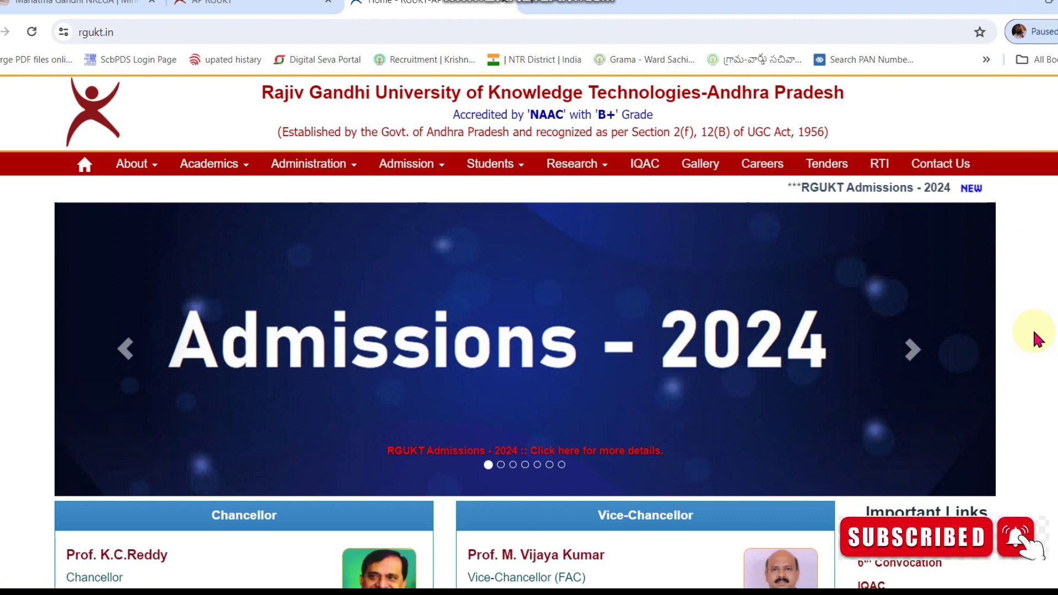
# Step: Follow the scrolling 'RGUKT Admissions - 2024' link on the RGUKT homepage
pyautogui.click(855, 200)
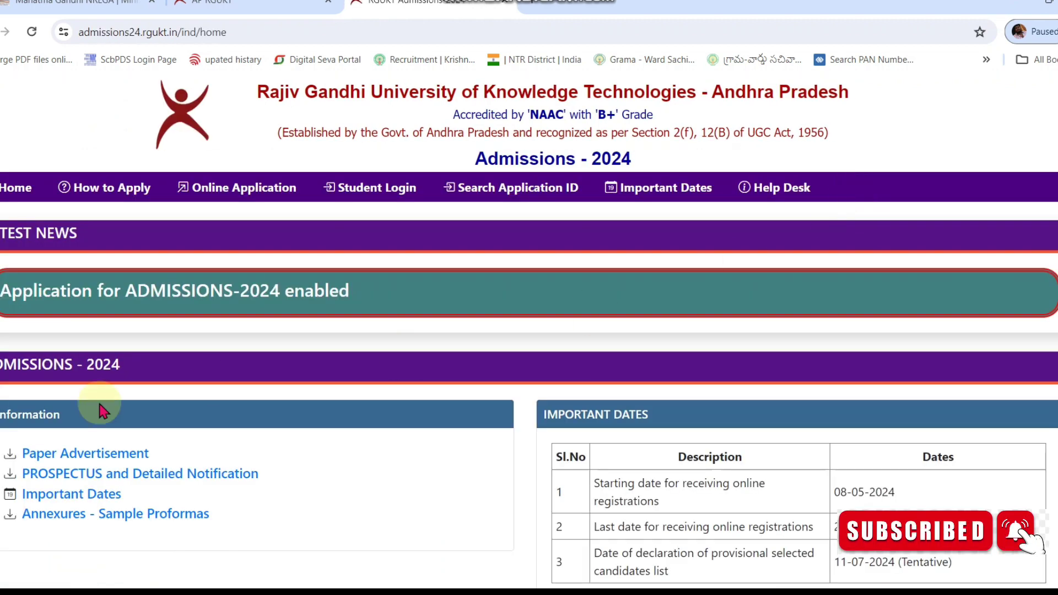
# Step: Open the Andhra Pradesh & Telangana students' section and view its three online application steps
pyautogui.scroll(-4, 65, 409)
pyautogui.scroll(-1, 61, 415)
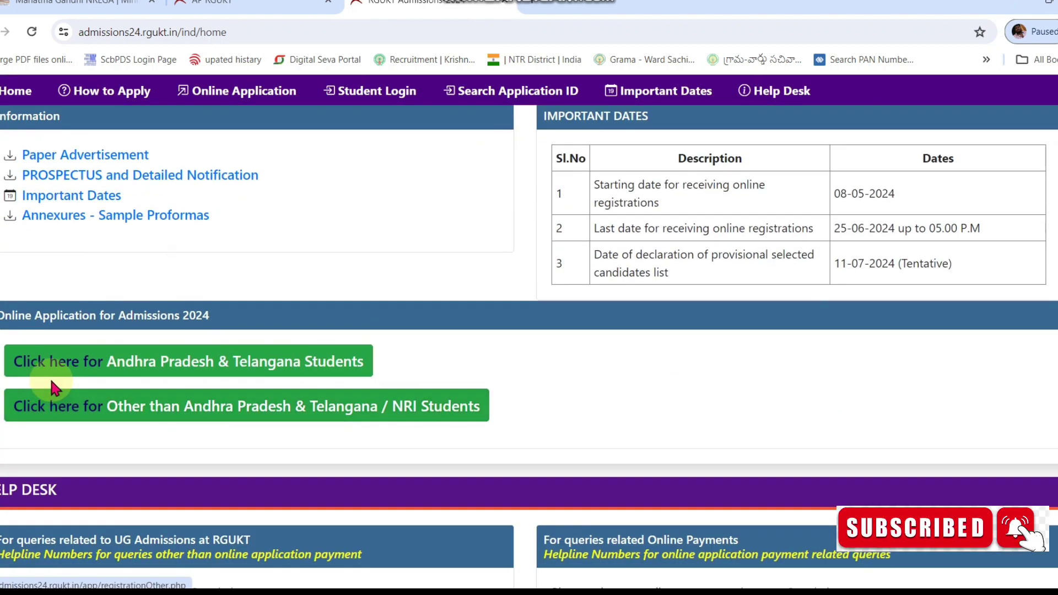
pyautogui.click(58, 365)
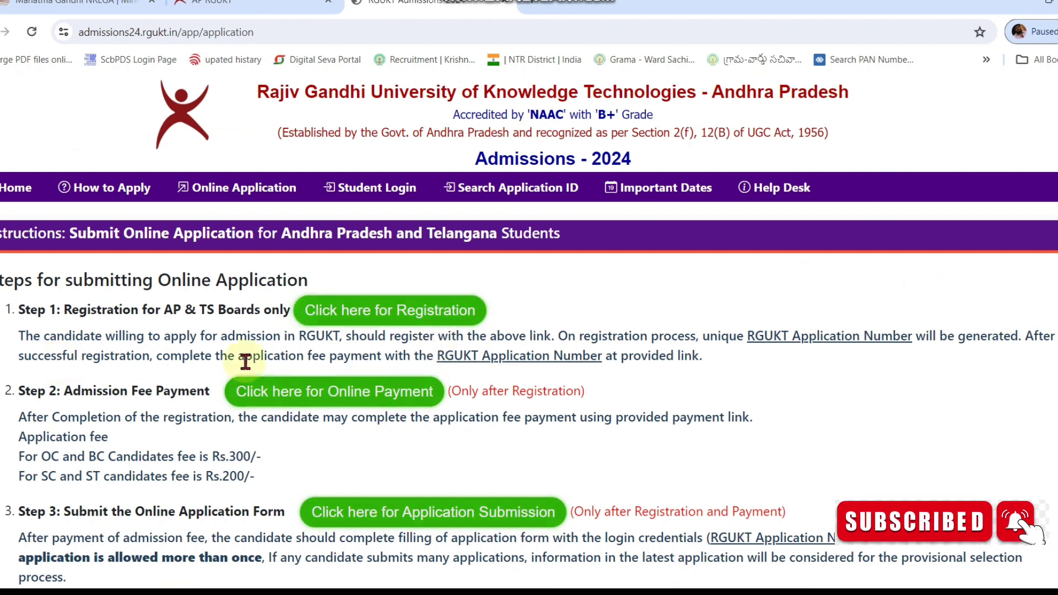
pyautogui.click(344, 313)
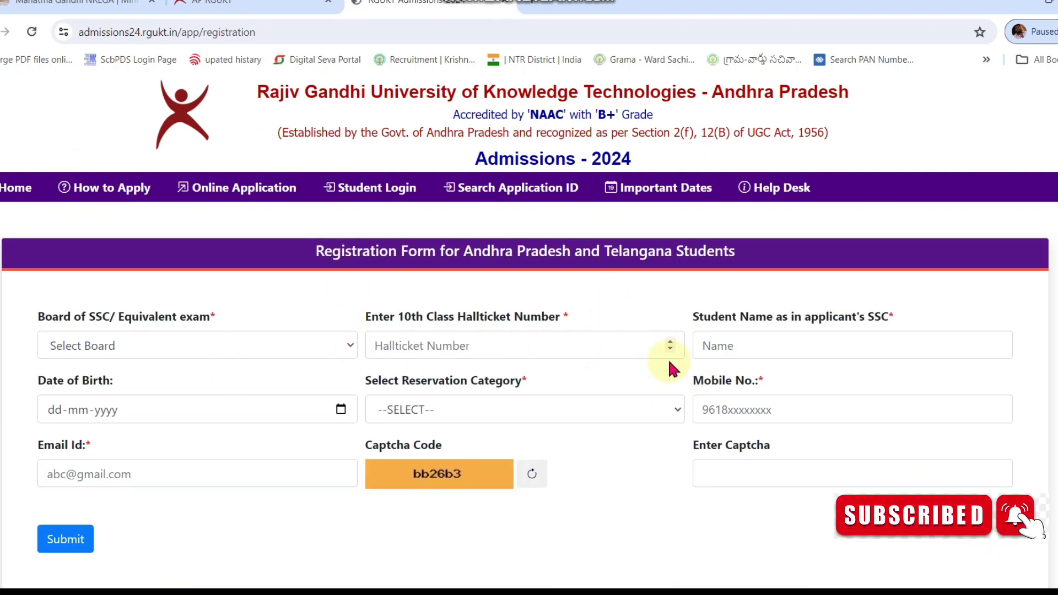
pyautogui.click(273, 3)
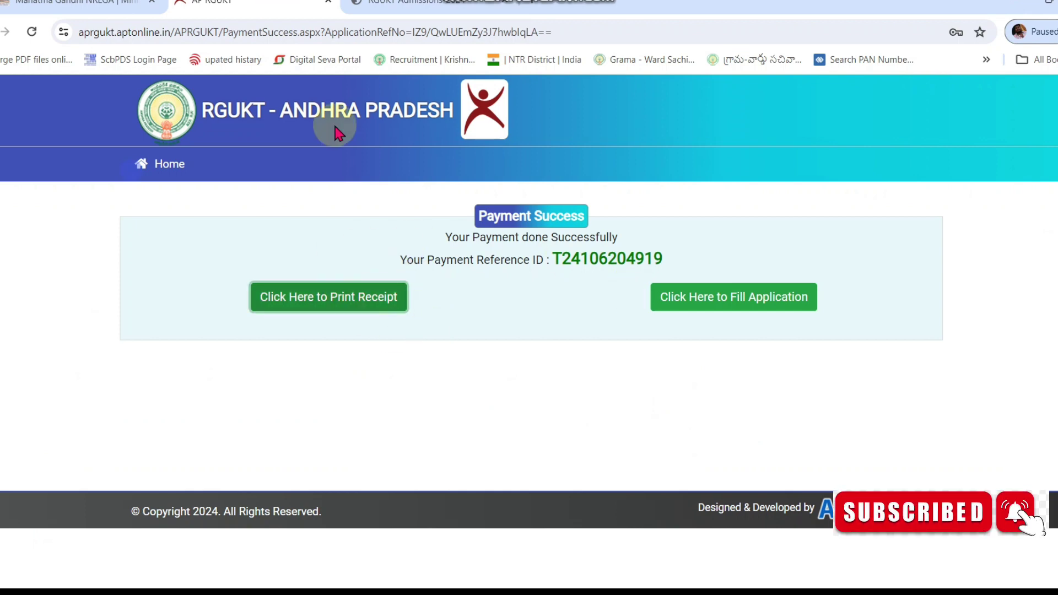
pyautogui.click(385, 3)
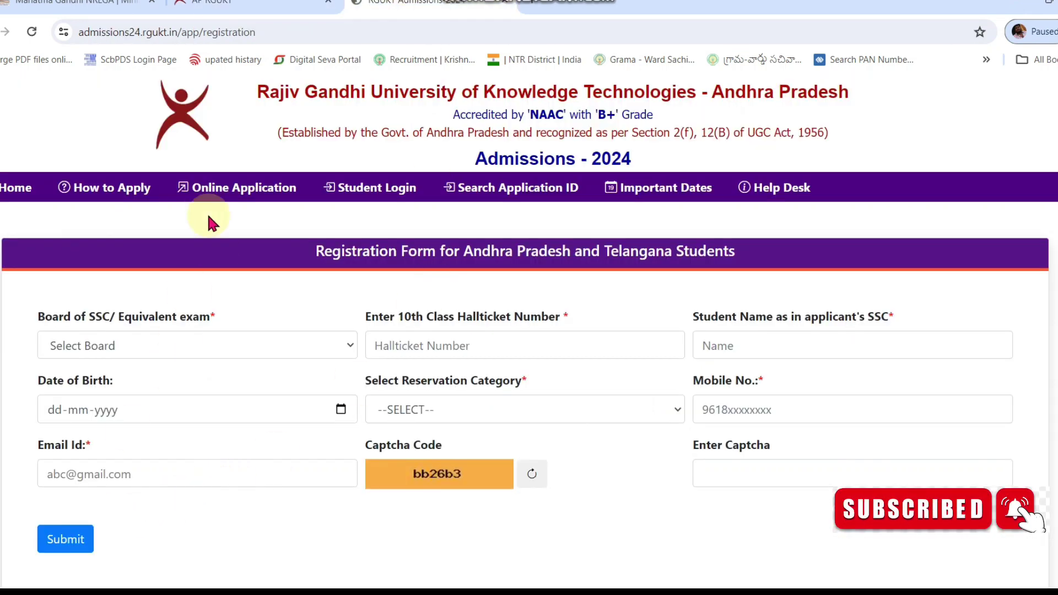
pyautogui.click(209, 188)
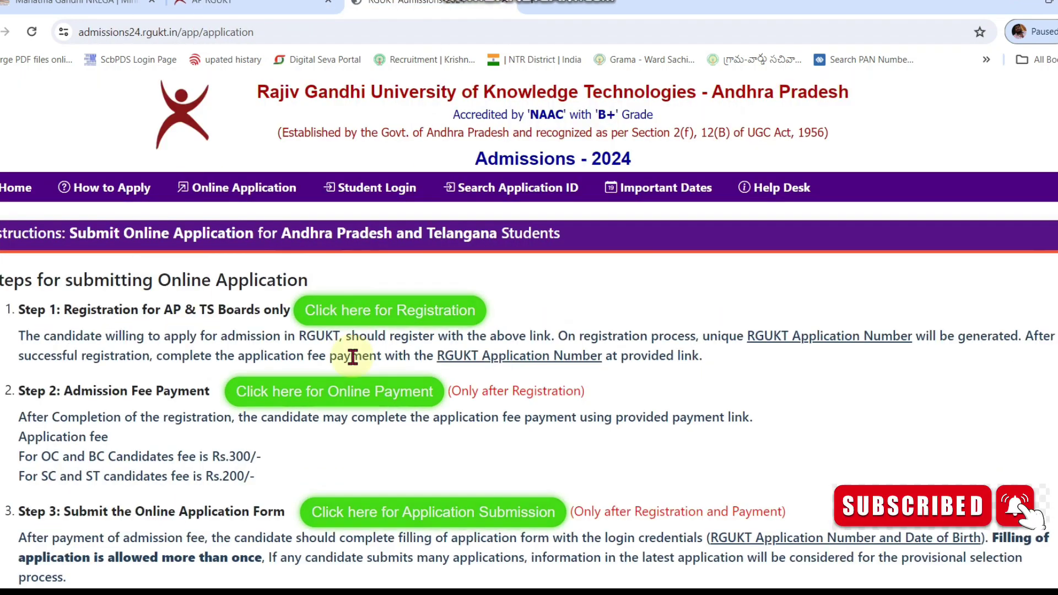
# Step: Open the online application fee payment and look up fees for the pasted application number
pyautogui.click(280, 394)
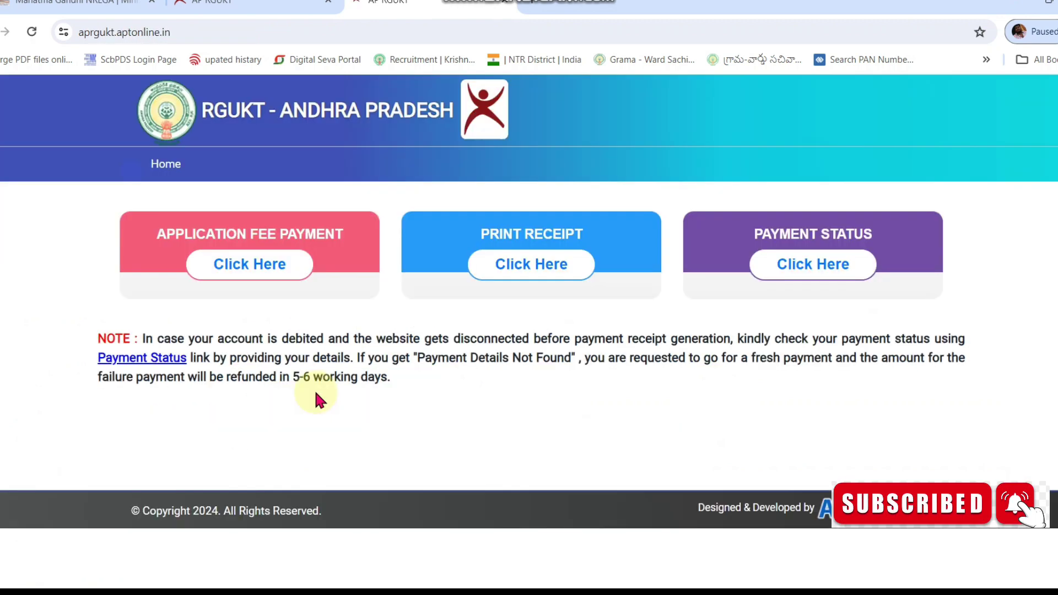
pyautogui.click(243, 281)
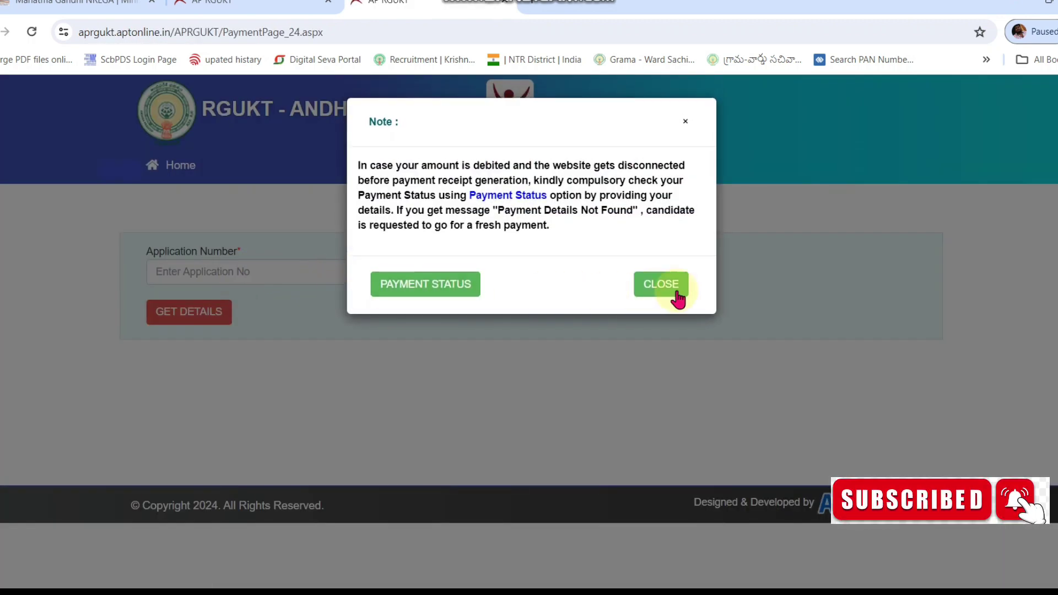
pyautogui.click(671, 281)
pyautogui.click(309, 270)
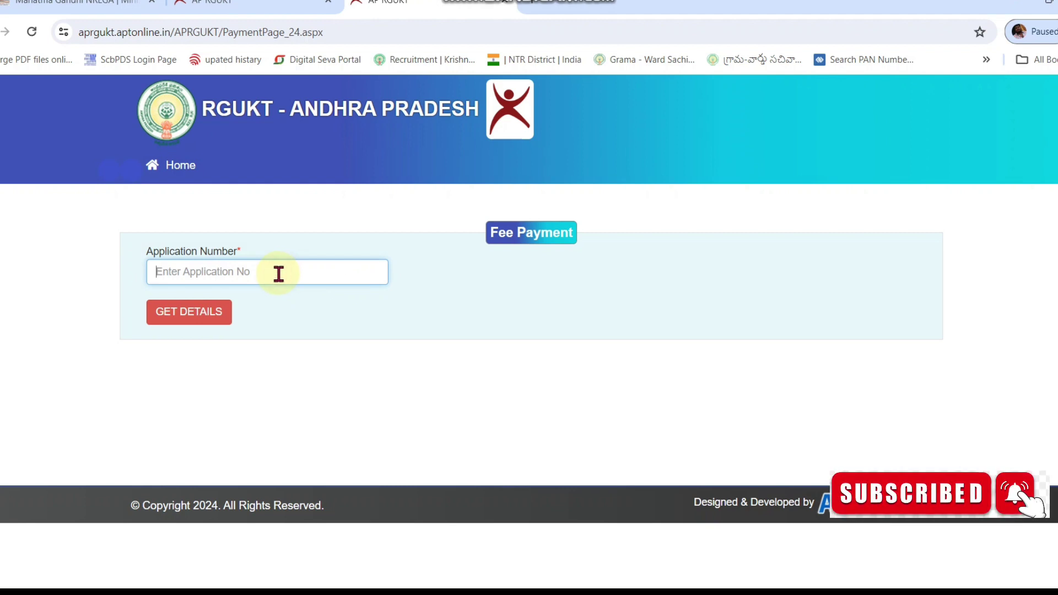
pyautogui.click(186, 315)
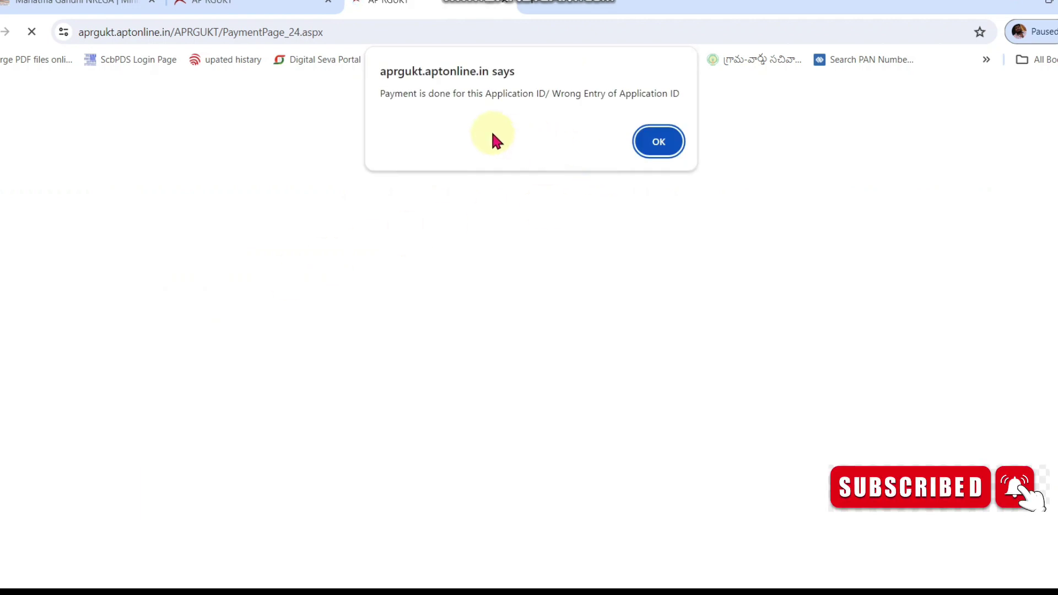
# Step: Acknowledge the fee is already paid, check the Payment Success page, and continue to the application
pyautogui.click(658, 140)
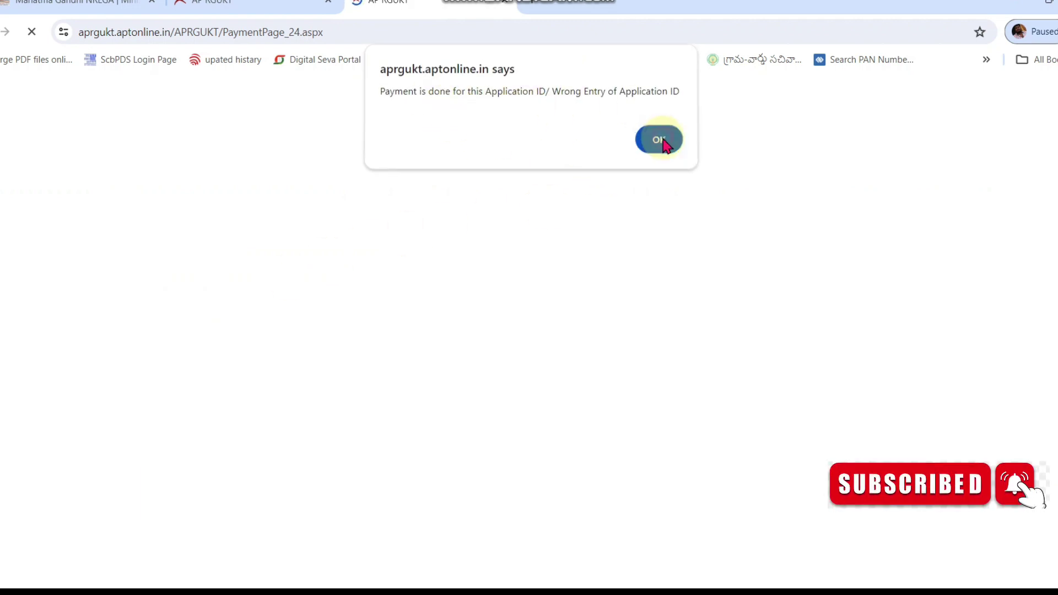
pyautogui.click(242, 2)
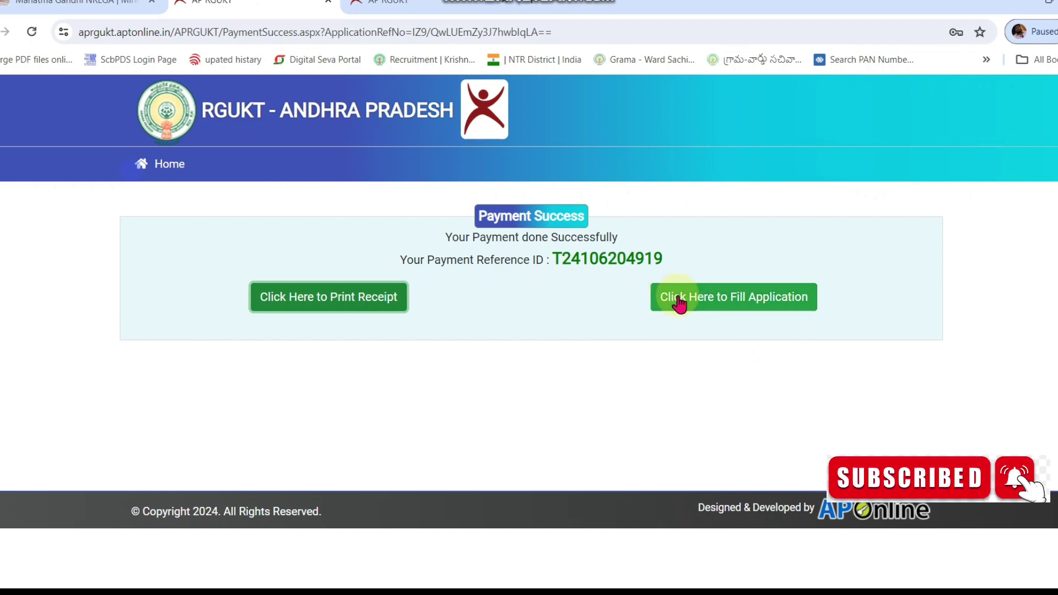
pyautogui.click(697, 312)
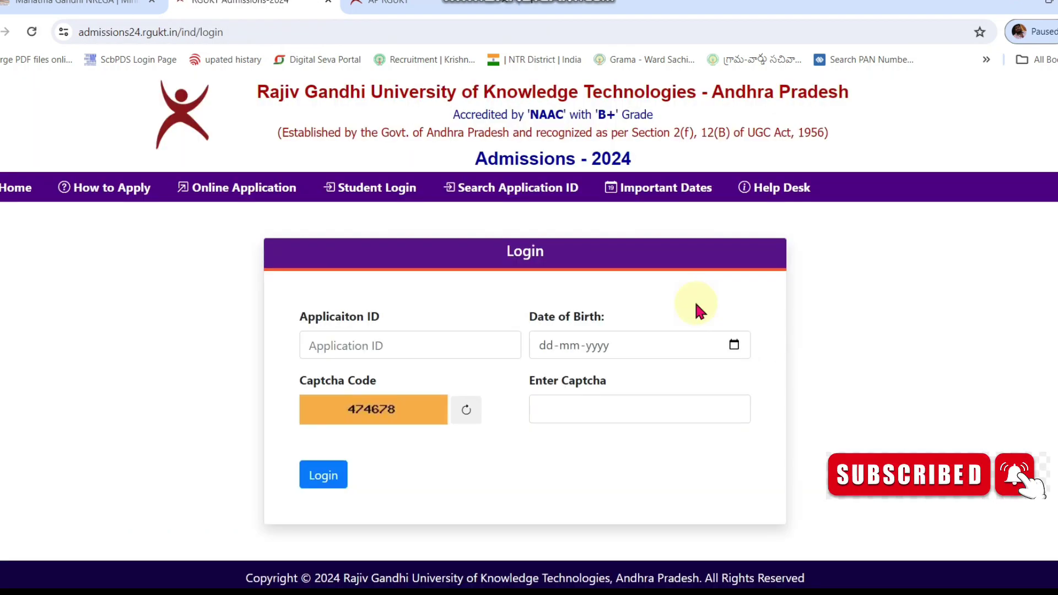
# Step: Log in with the pasted application ID, a September 2008 birth date and the captcha
pyautogui.click(442, 339)
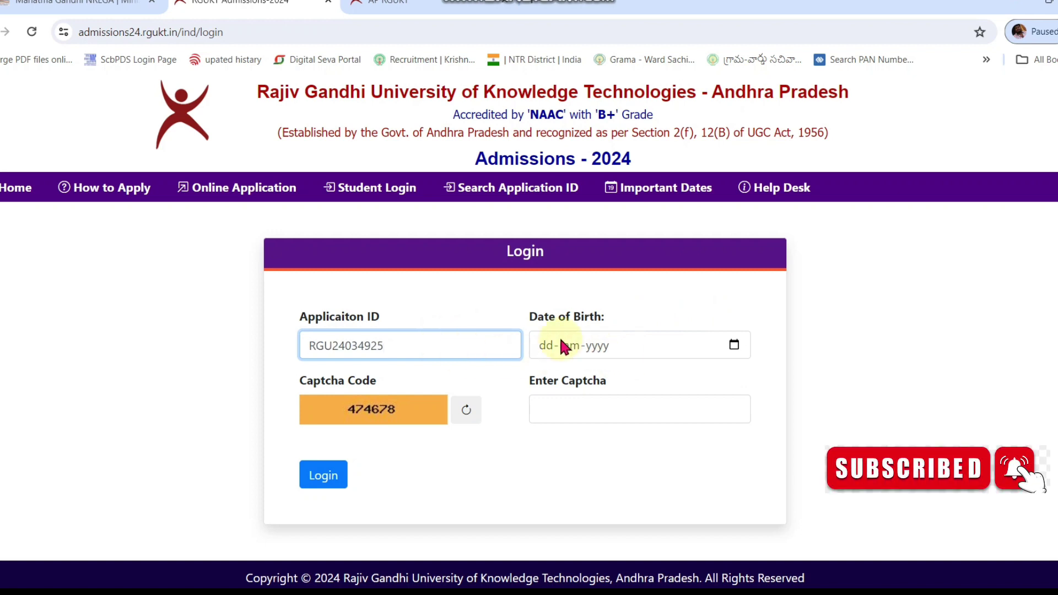
pyautogui.click(545, 346)
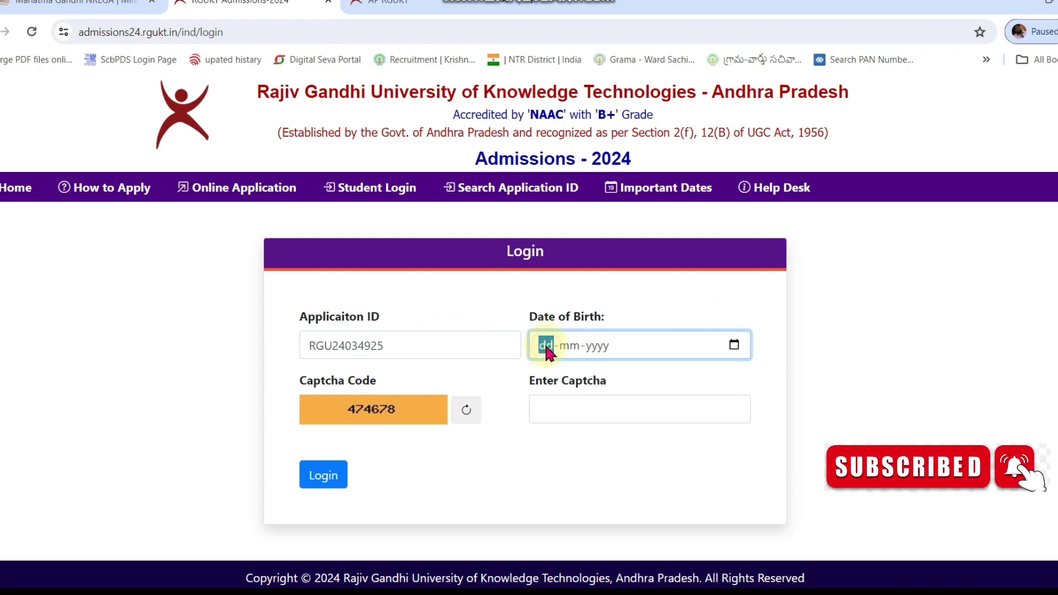
pyautogui.click(736, 345)
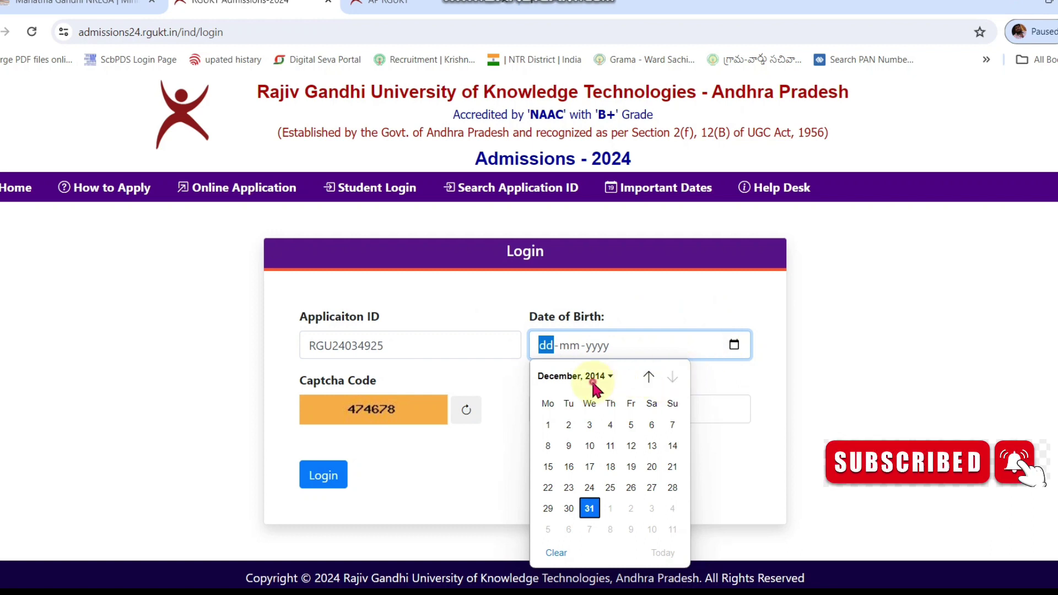
pyautogui.click(593, 377)
pyautogui.scroll(2, 578, 419)
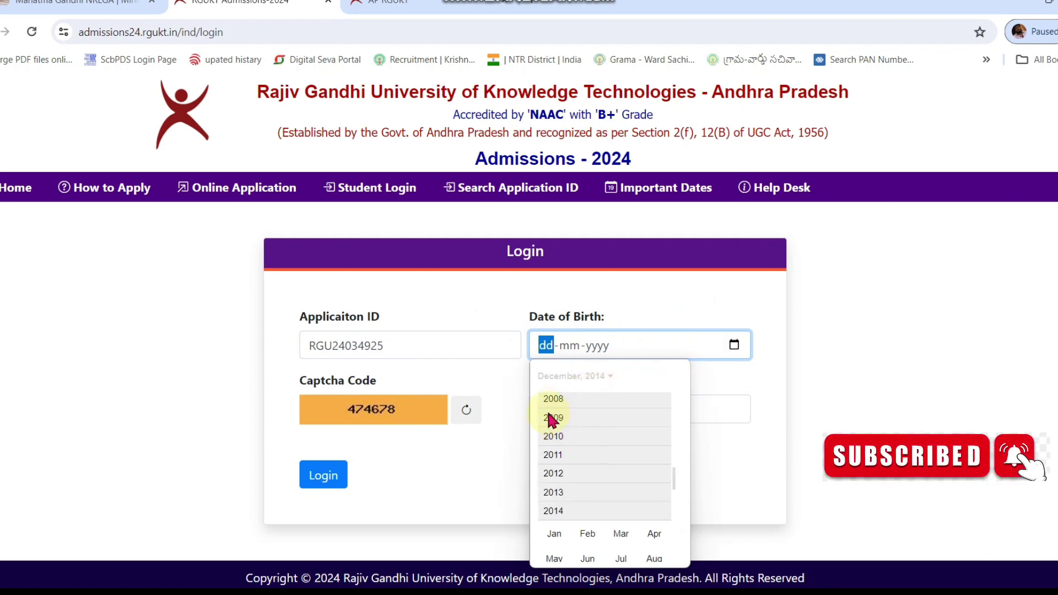
pyautogui.click(551, 398)
pyautogui.click(554, 470)
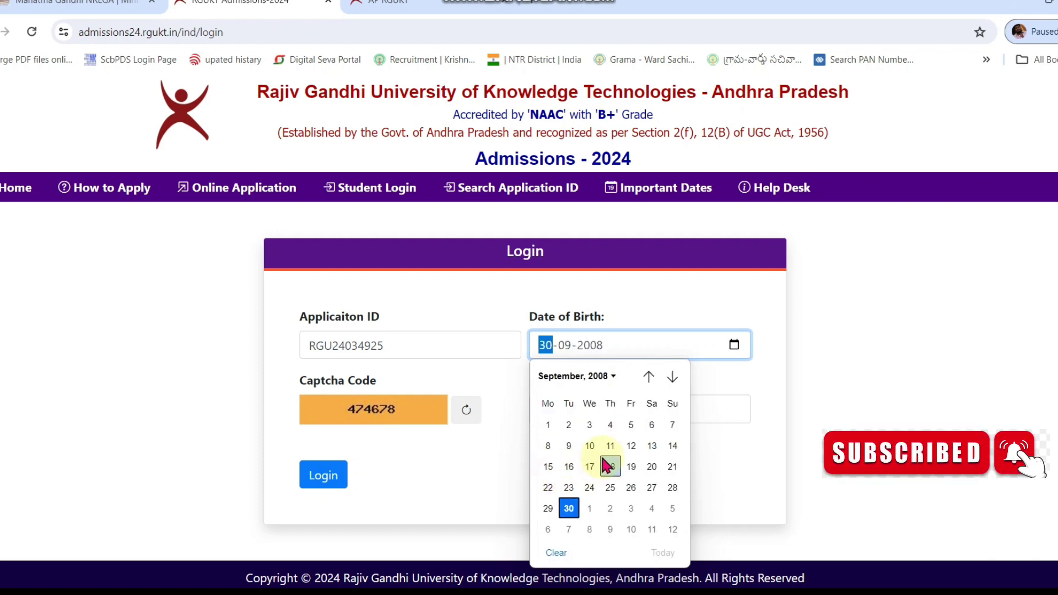
pyautogui.click(609, 445)
pyautogui.click(586, 409)
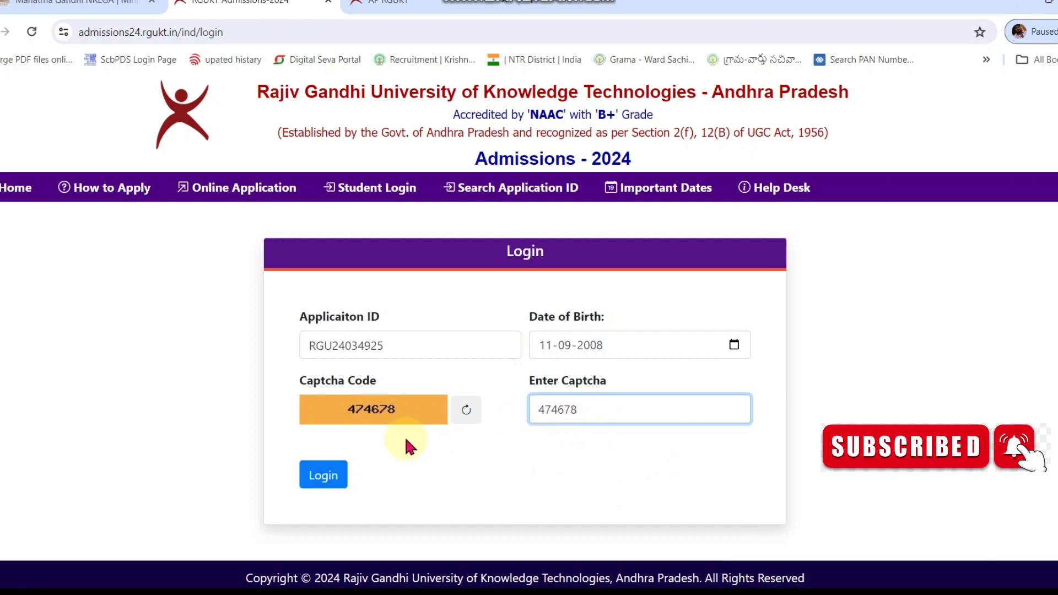
pyautogui.click(325, 477)
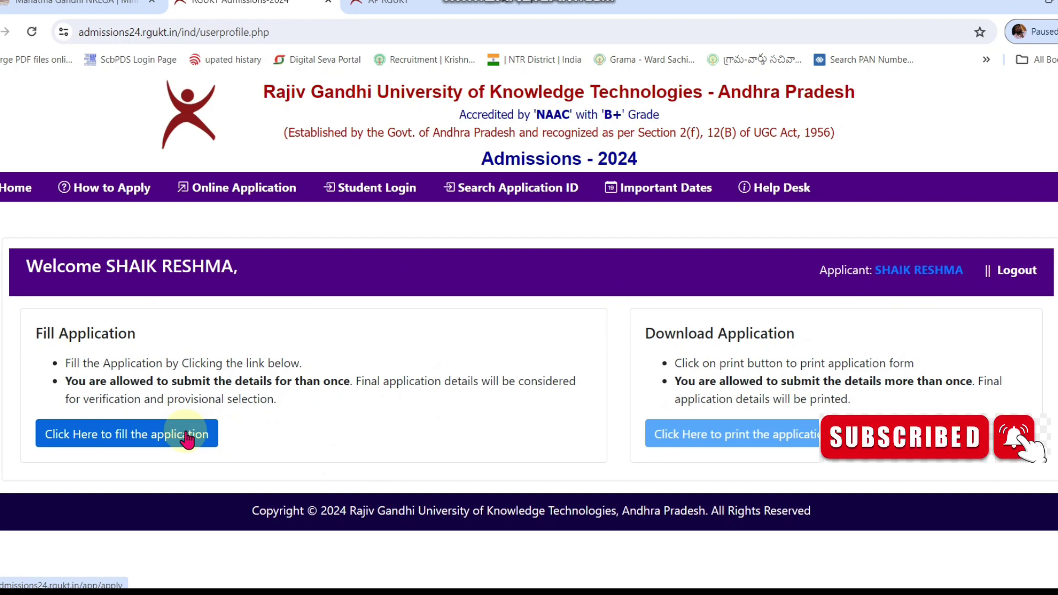
# Step: Open the application form and advance to Step 2, Personal Information
pyautogui.click(187, 439)
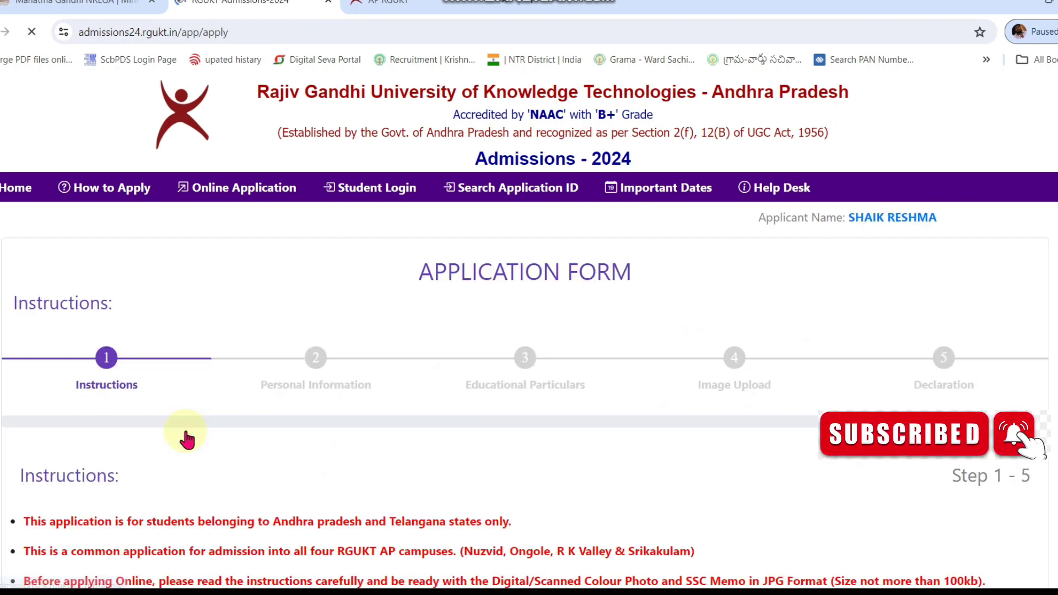
pyautogui.scroll(-2, 244, 309)
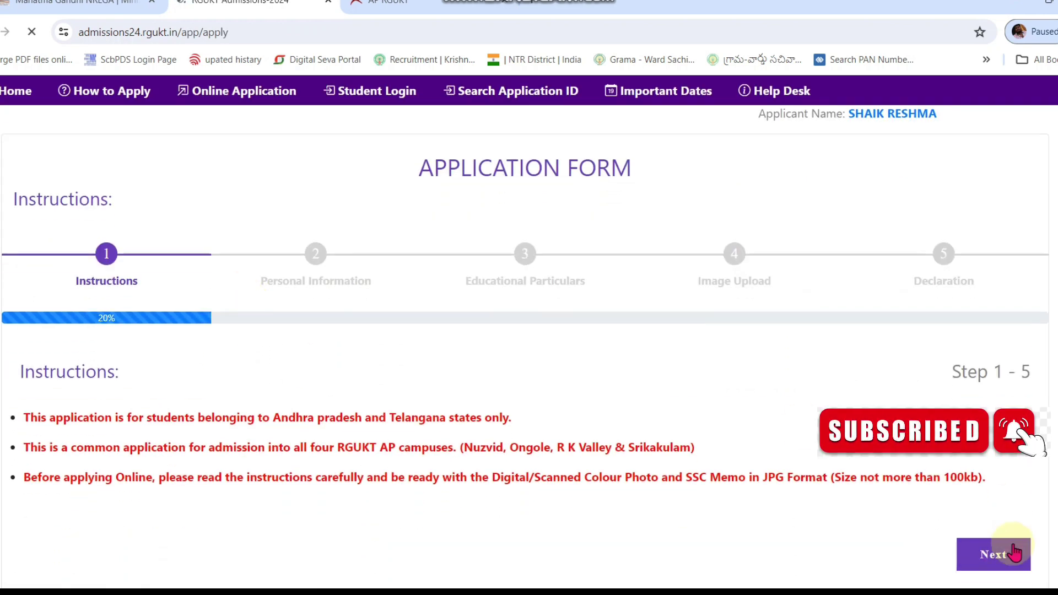
pyautogui.click(993, 557)
pyautogui.scroll(-3, 102, 347)
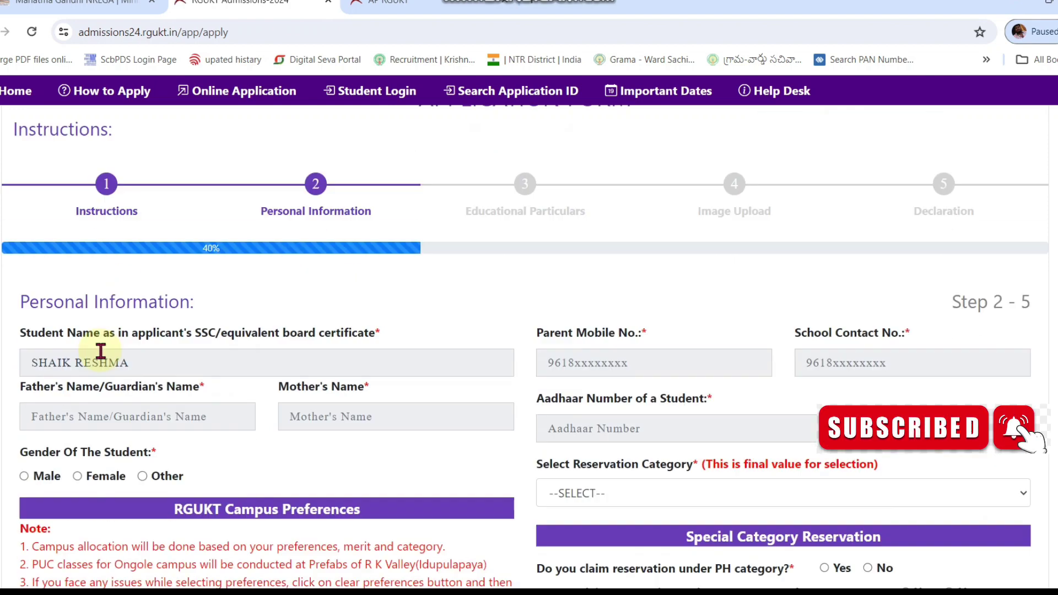
# Step: Enter the parent's mobile number in the Parent Mobile No. field
pyautogui.click(843, 284)
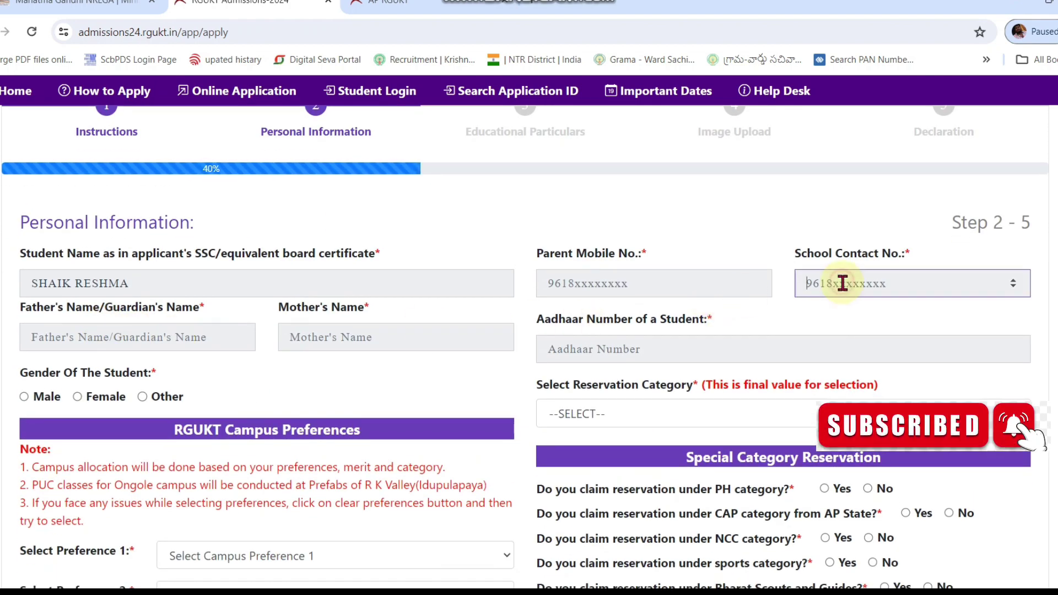
pyautogui.click(695, 287)
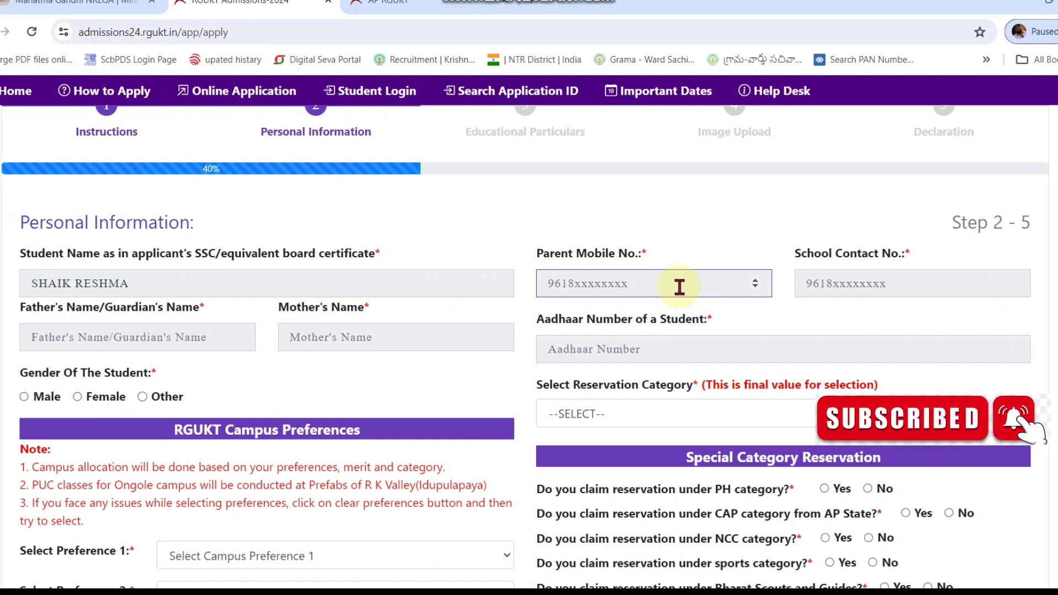
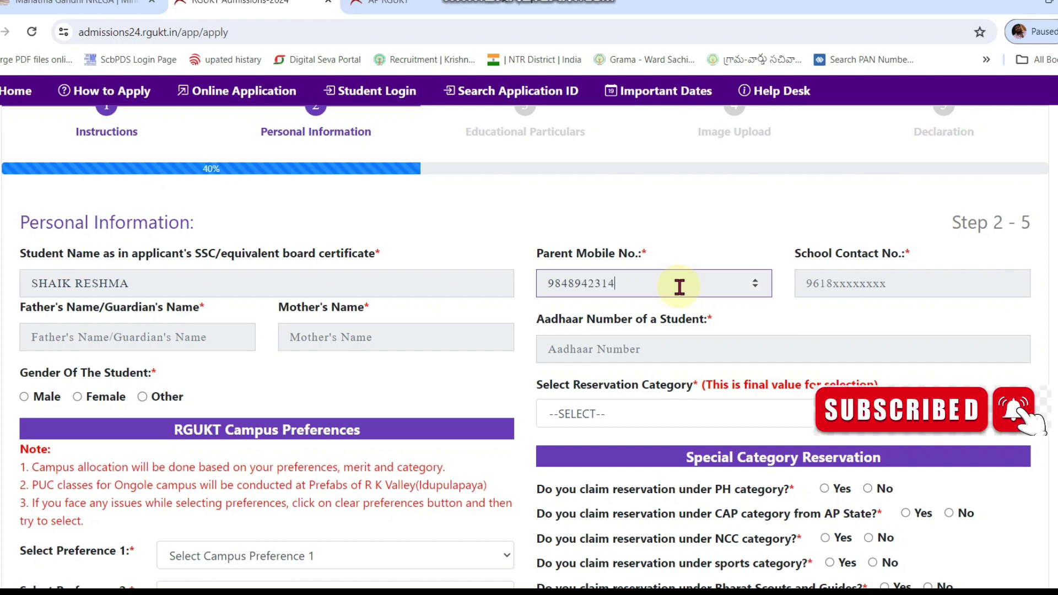
pyautogui.press('Tab')
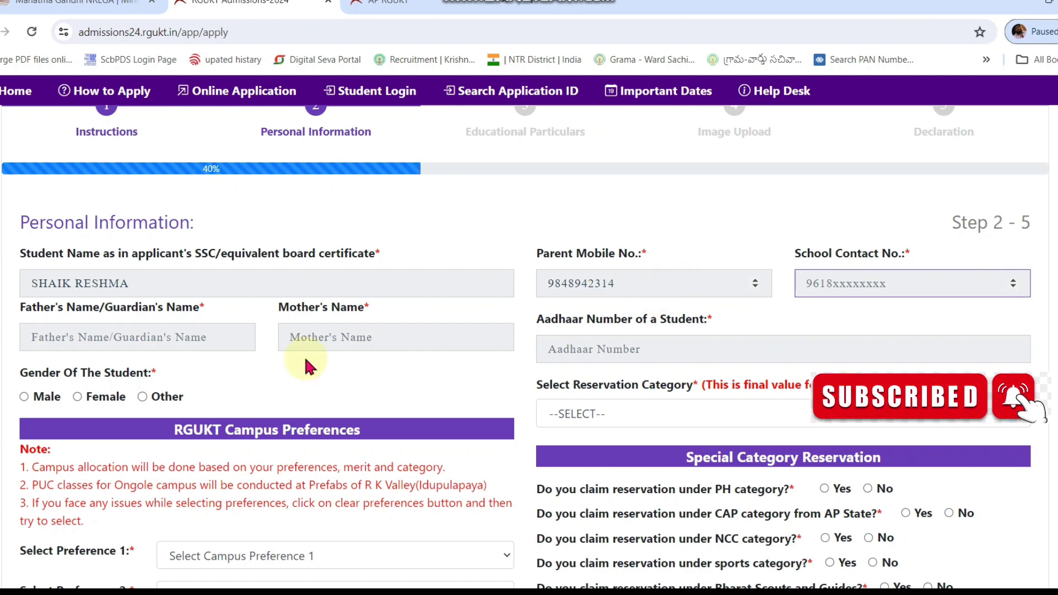
# Step: Fill in the father's name and the mother's name on the personal information form
pyautogui.click(211, 328)
pyautogui.write('s')
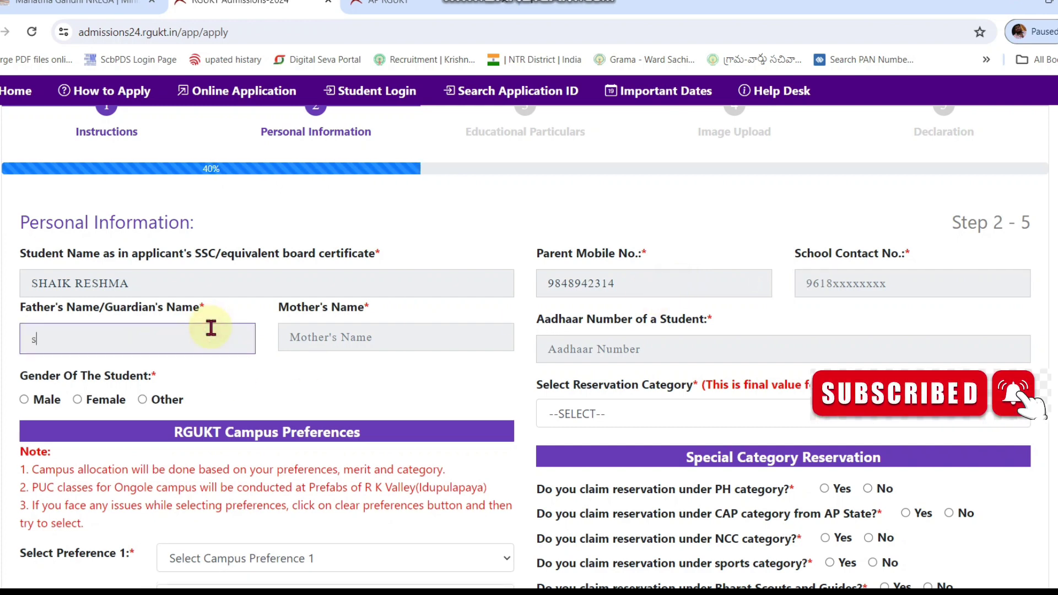
pyautogui.press('BackSpace')
pyautogui.press('BackSpace')
pyautogui.press('BackSpace')
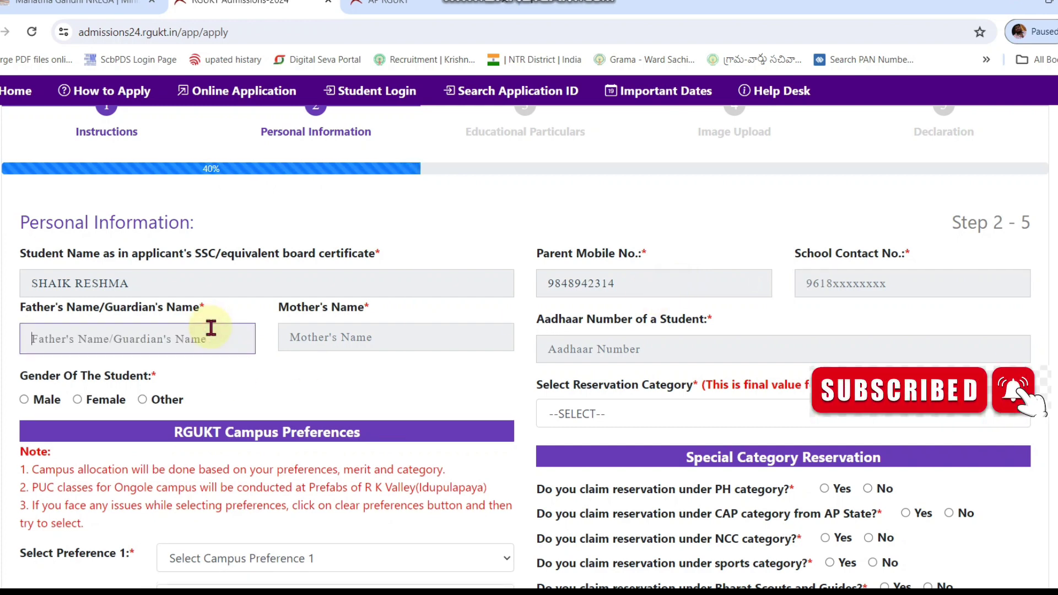
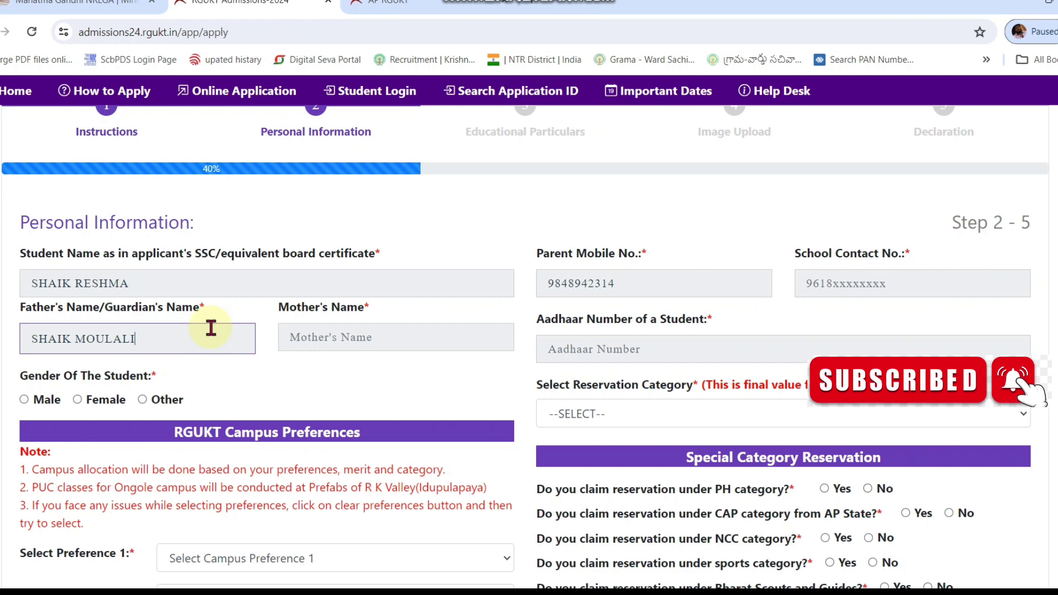
pyautogui.press('Tab')
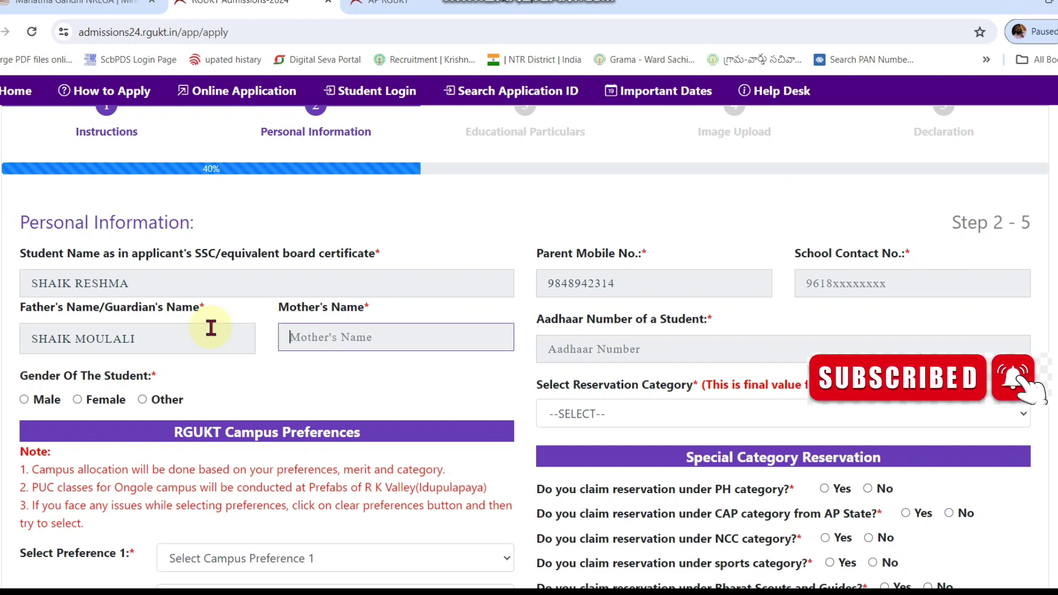
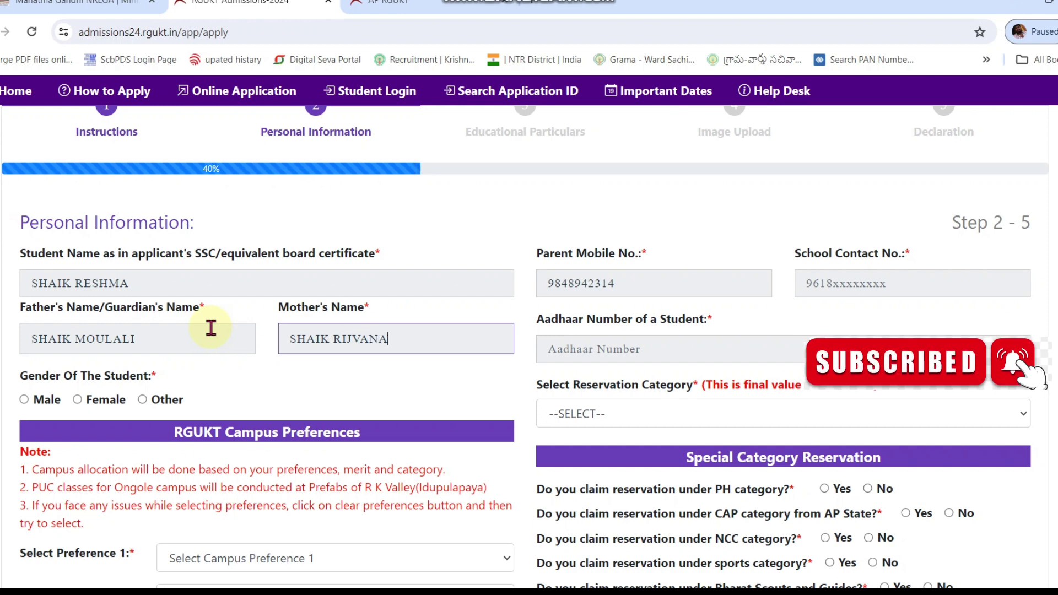
pyautogui.click(615, 353)
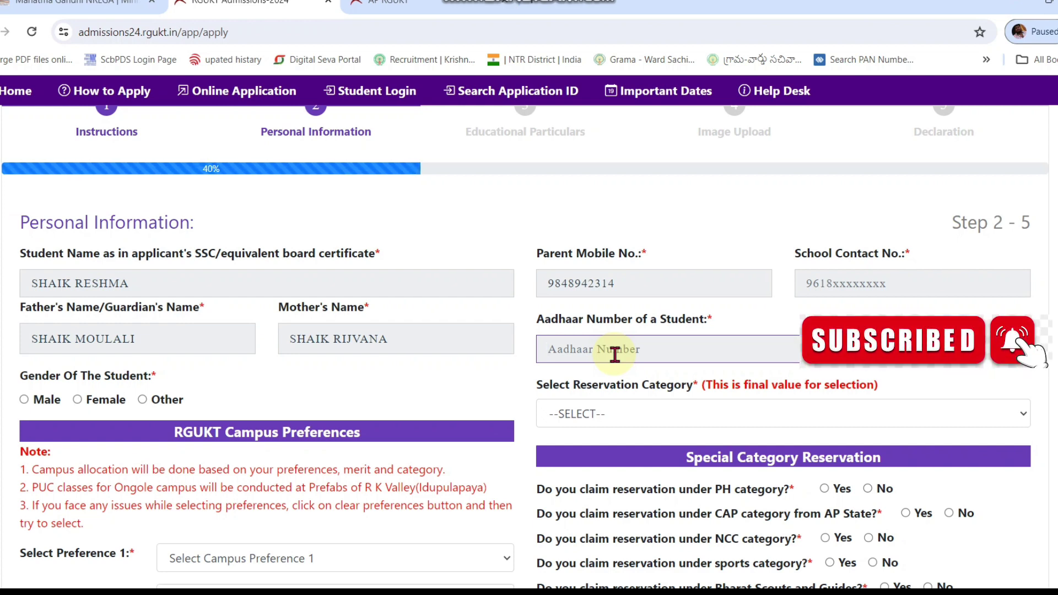
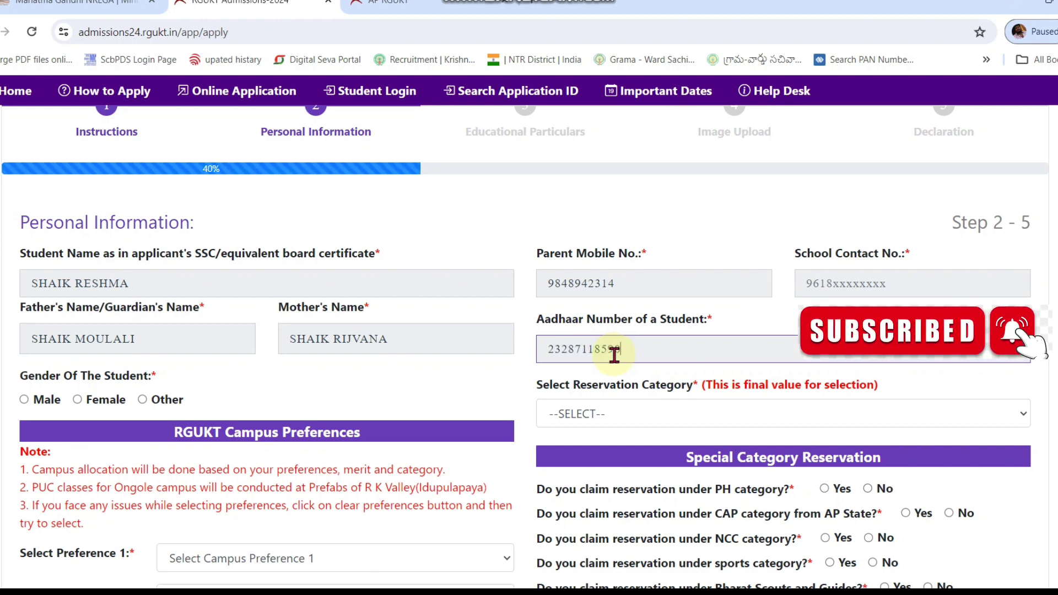
# Step: Enter the student's Aadhaar number, set gender to Female and reservation category to BC-B
pyautogui.scroll(-3, 83, 259)
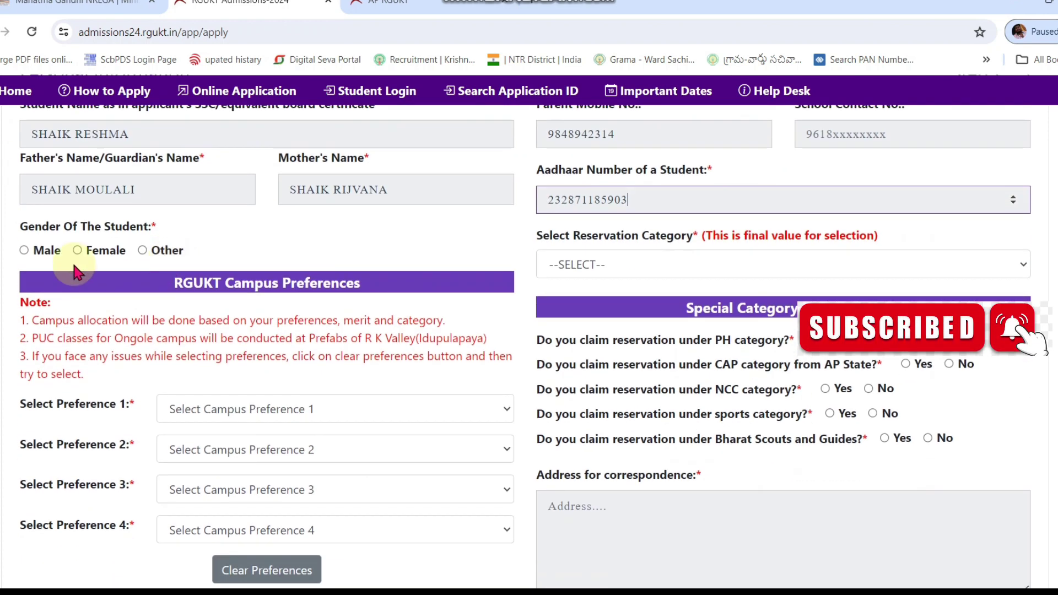
pyautogui.click(76, 258)
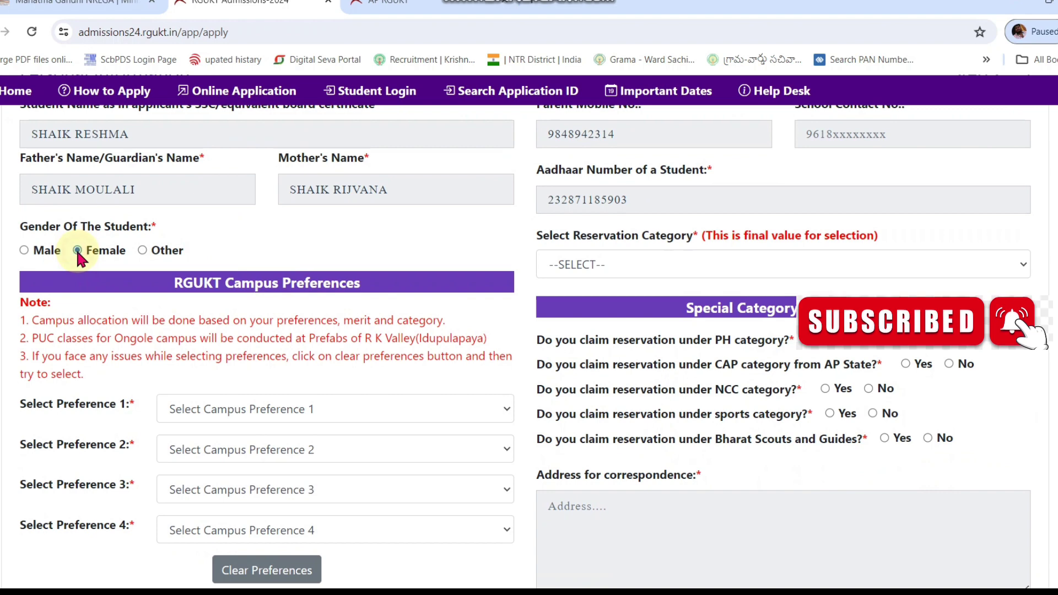
pyautogui.click(629, 265)
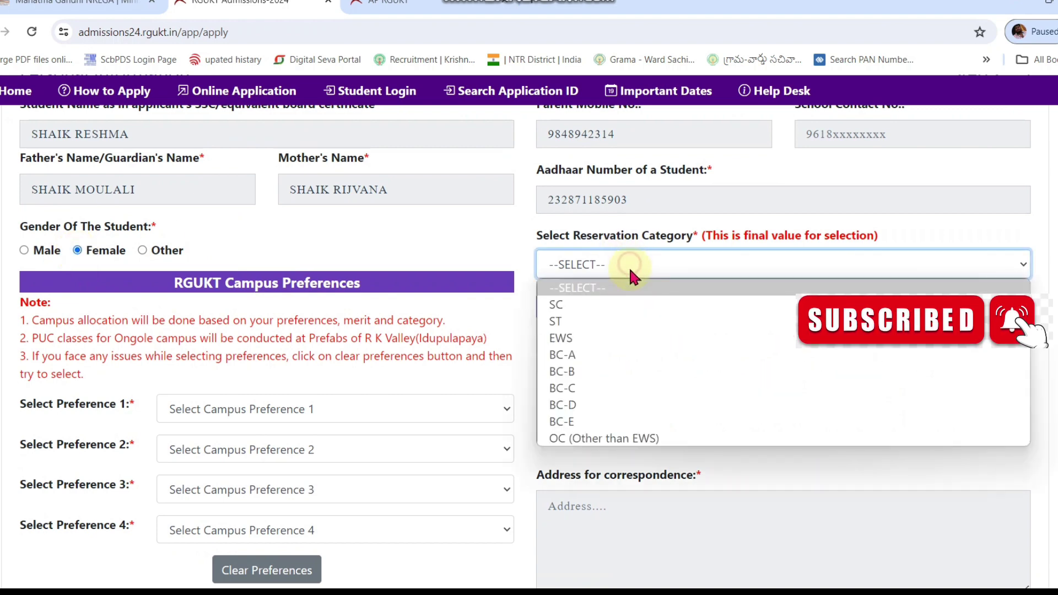
pyautogui.click(585, 375)
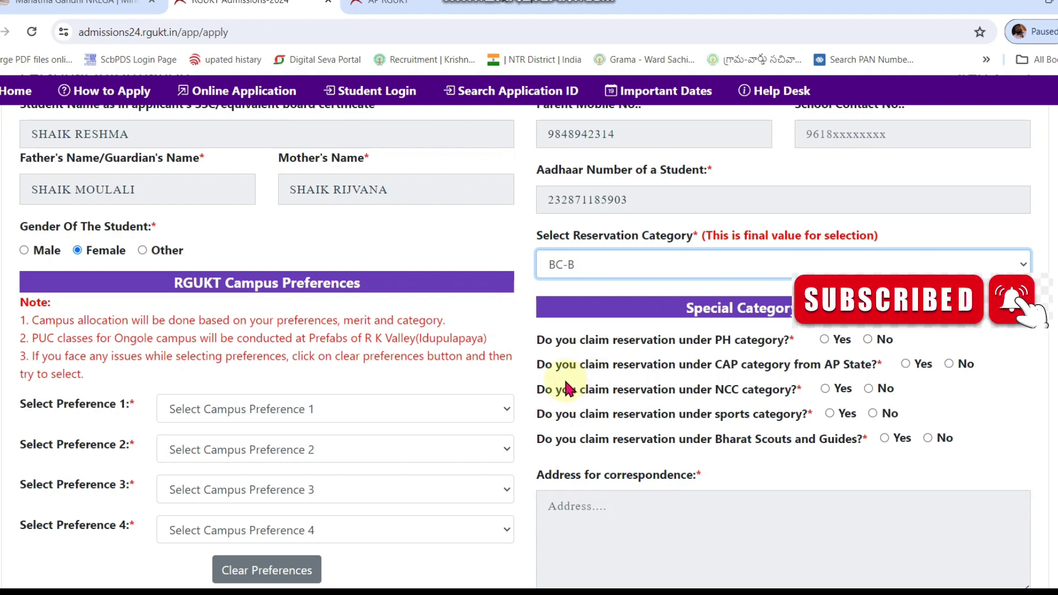
# Step: Answer No for PH, CAP, NCC, sports and Bharat Scouts and Guides reservations
pyautogui.click(867, 339)
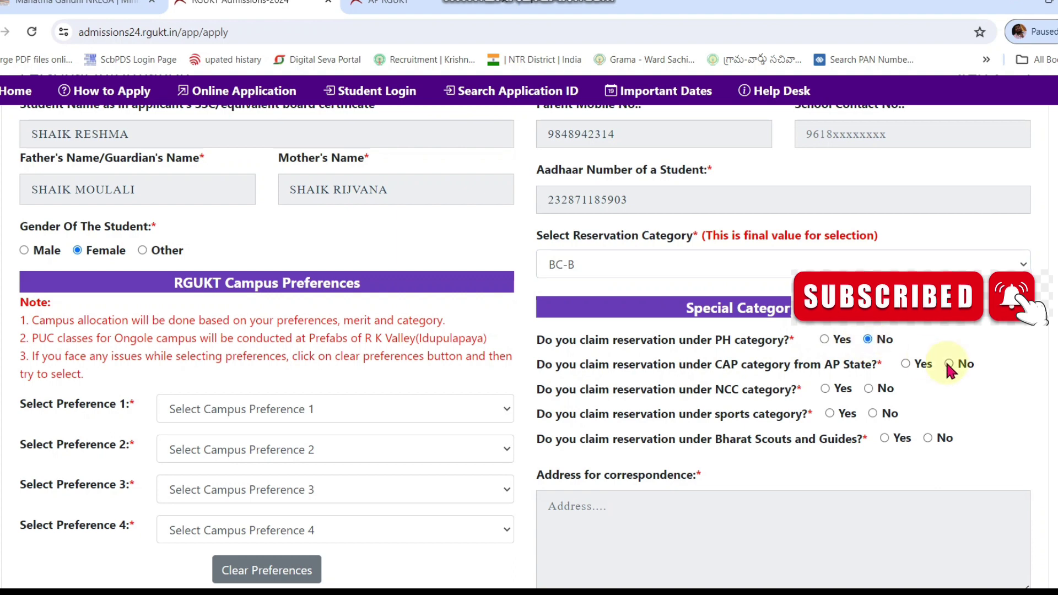
pyautogui.click(949, 363)
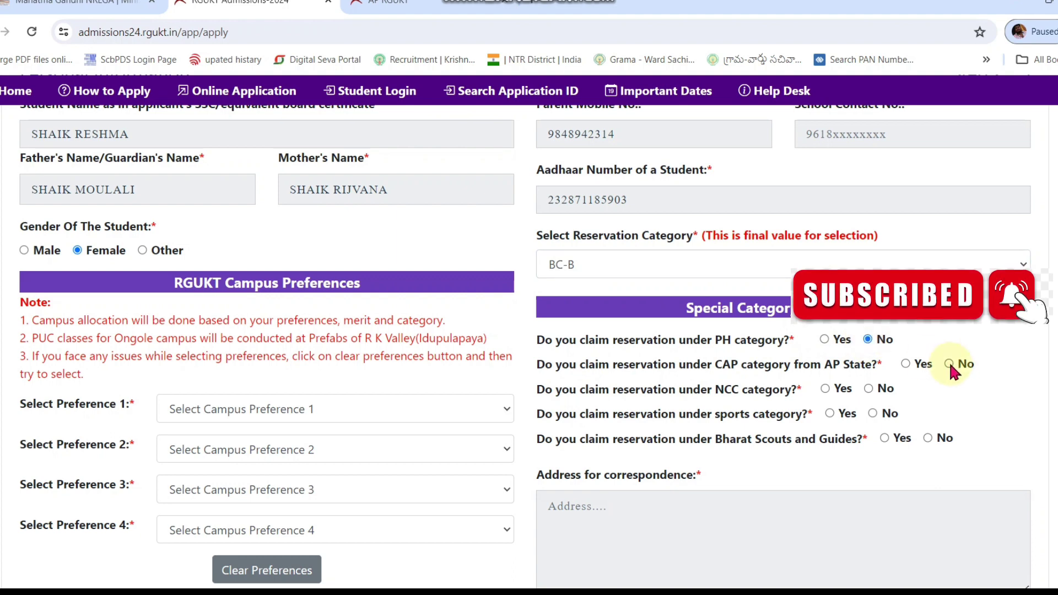
pyautogui.click(868, 389)
pyautogui.click(873, 414)
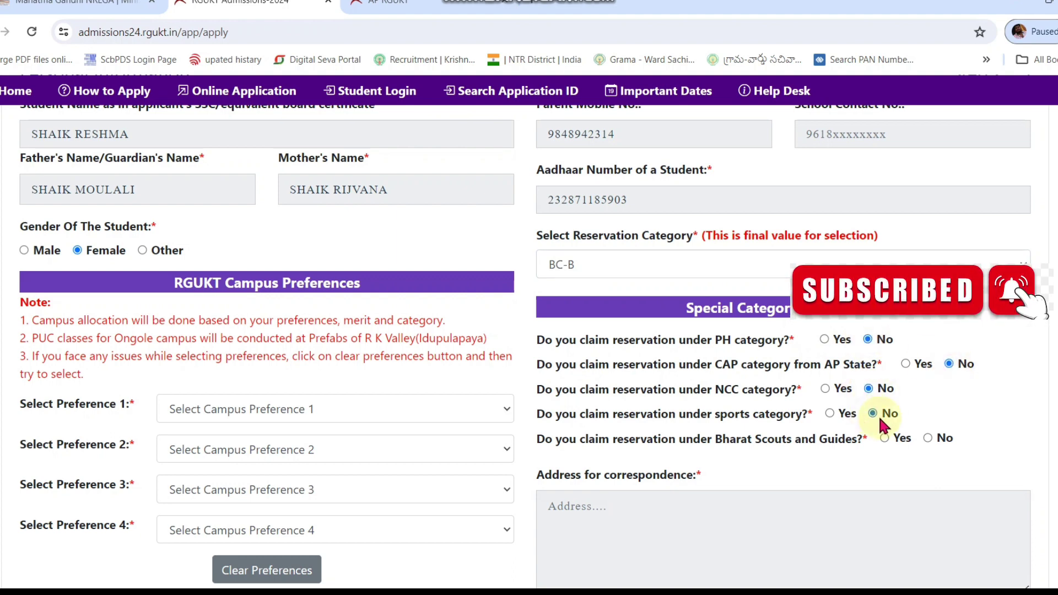
pyautogui.click(928, 438)
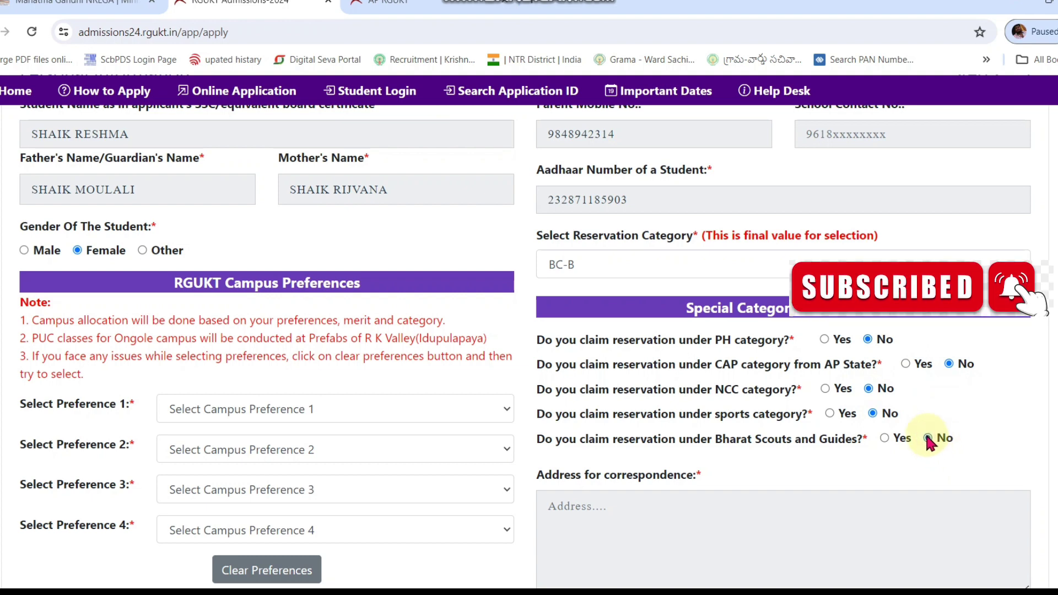
# Step: Choose campus preferences 1–4: Nuzvid, Ongole, R K Valley(Idupulapaya), Srikakulam
pyautogui.click(200, 409)
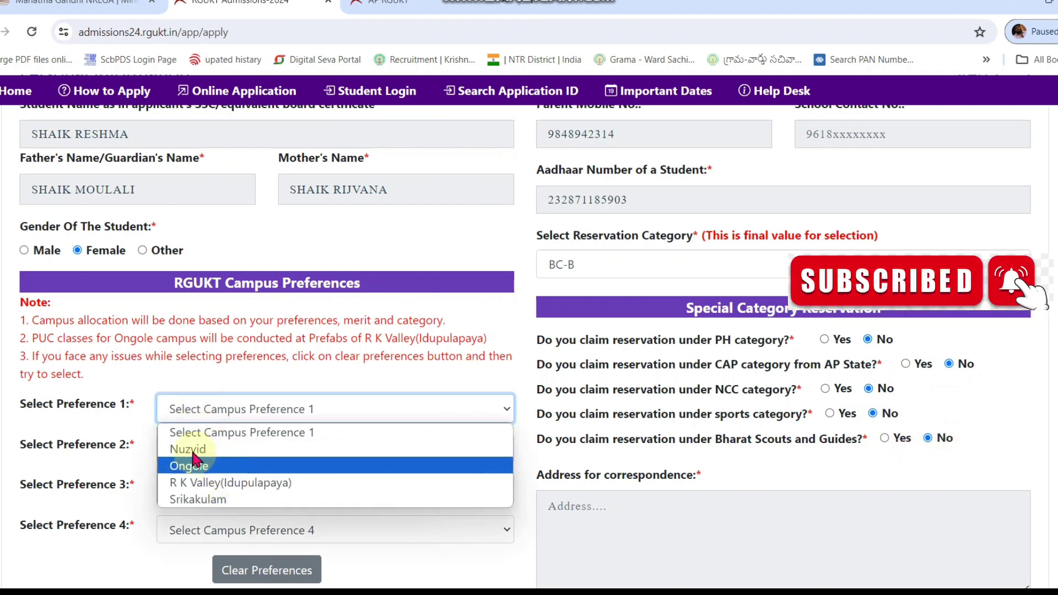
pyautogui.click(134, 364)
pyautogui.scroll(-1, 232, 367)
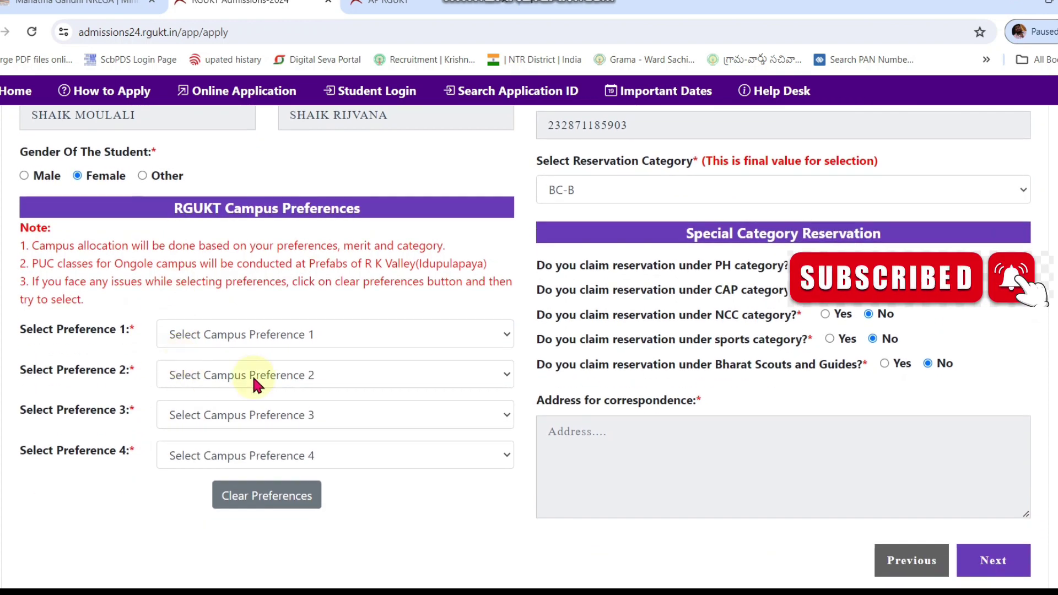
pyautogui.click(305, 341)
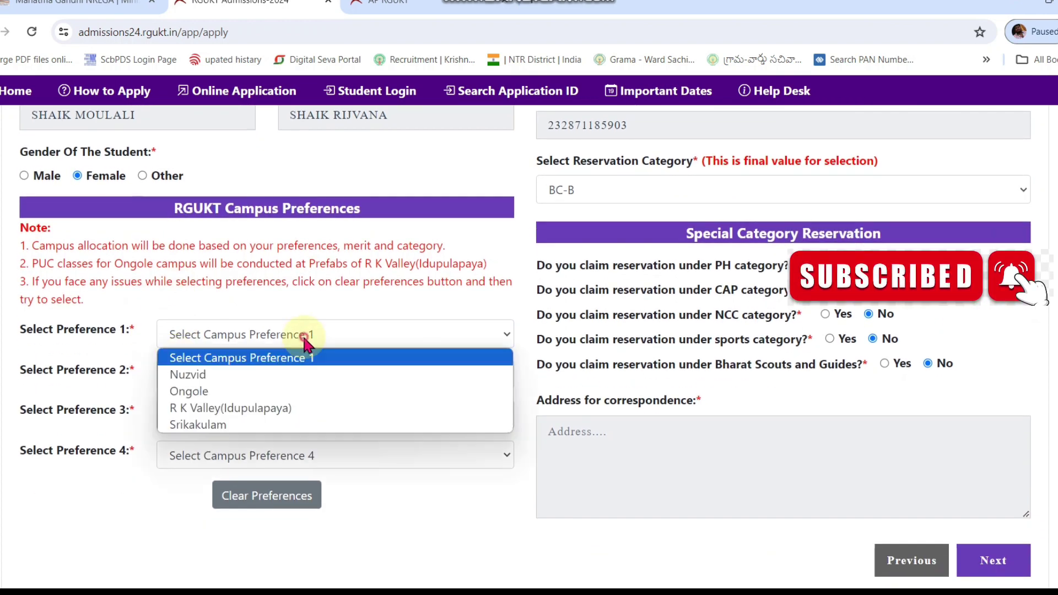
pyautogui.click(274, 376)
pyautogui.click(271, 377)
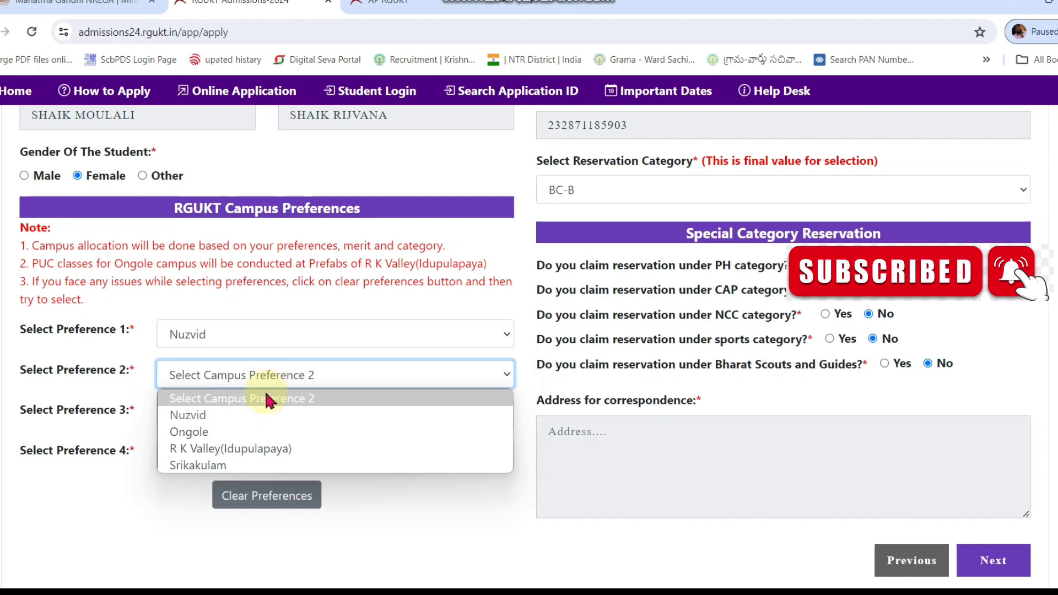
pyautogui.click(267, 432)
pyautogui.click(255, 420)
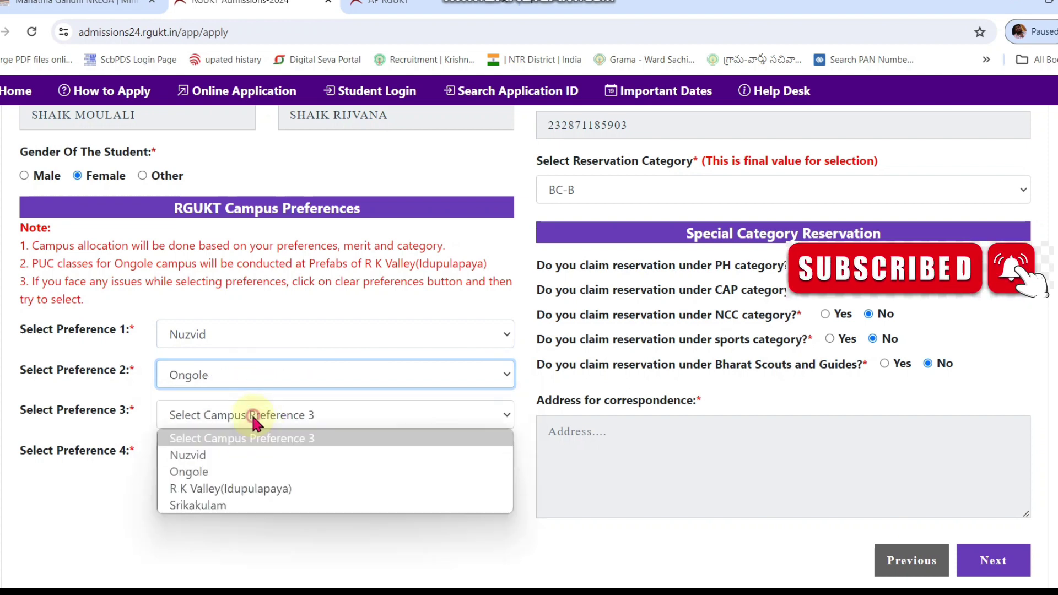
pyautogui.click(251, 489)
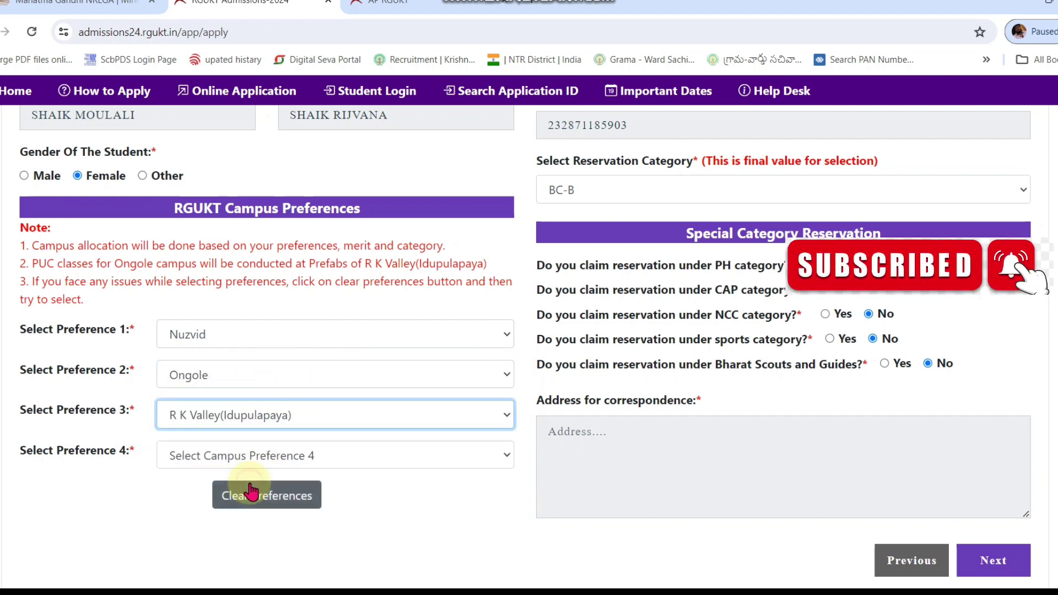
pyautogui.click(236, 462)
pyautogui.click(234, 547)
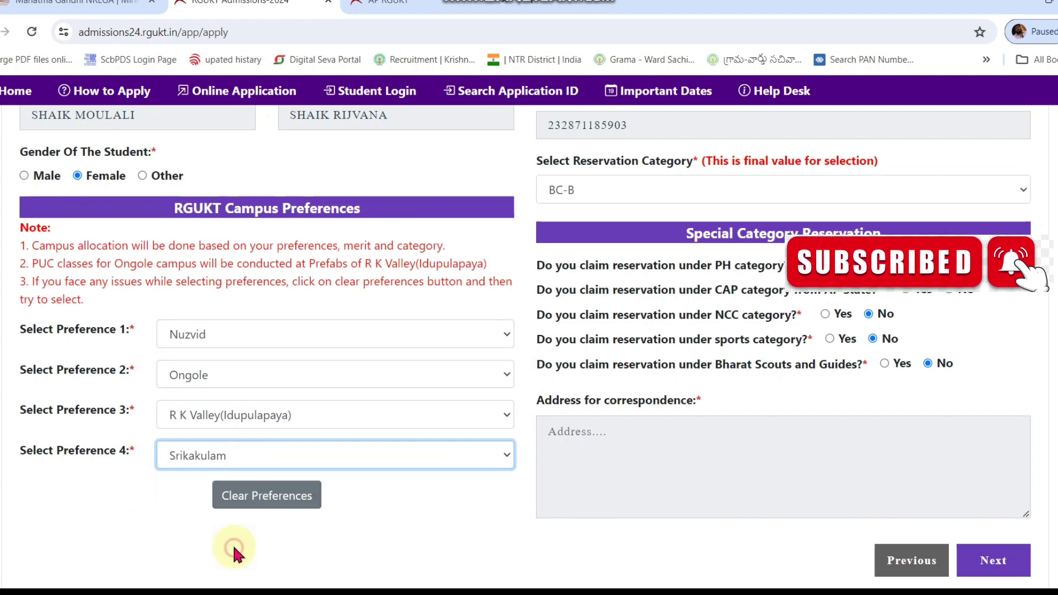
pyautogui.scroll(-1, 716, 397)
# Step: Type the applicant's full postal address into the Address for correspondence box
pyautogui.click(685, 449)
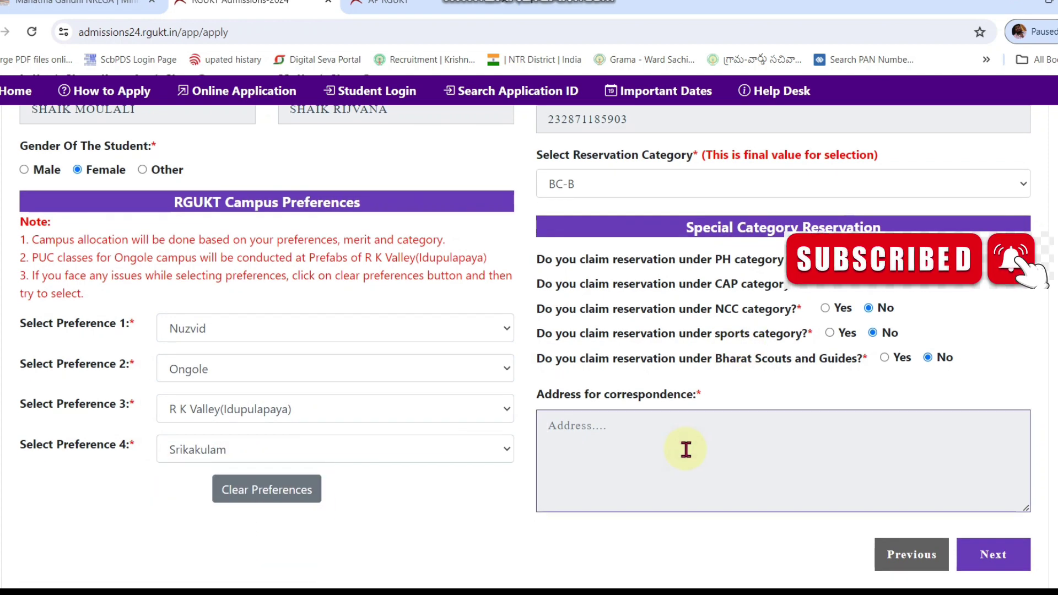
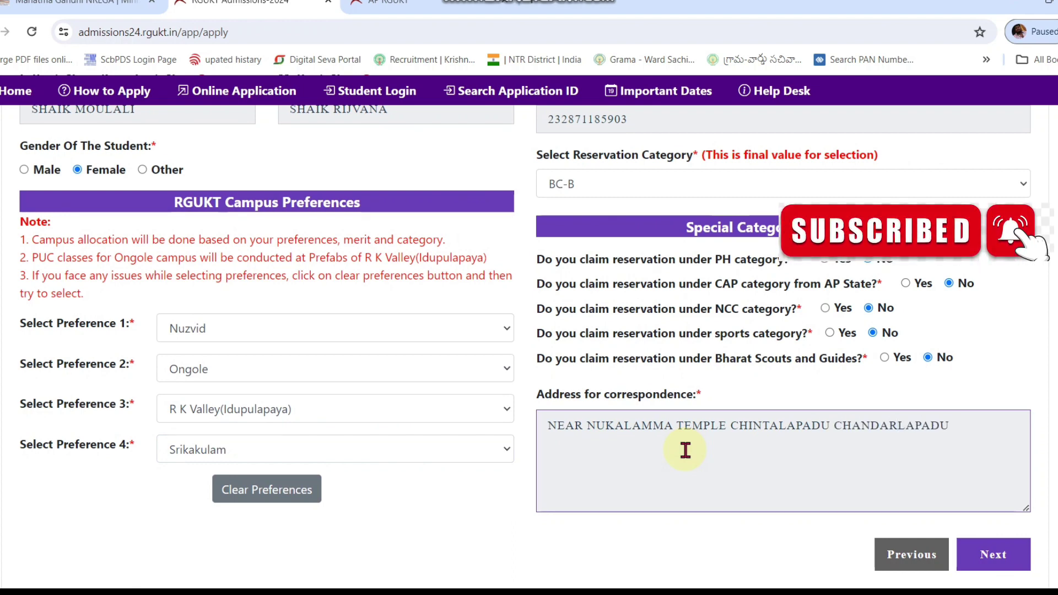
pyautogui.press('Tab')
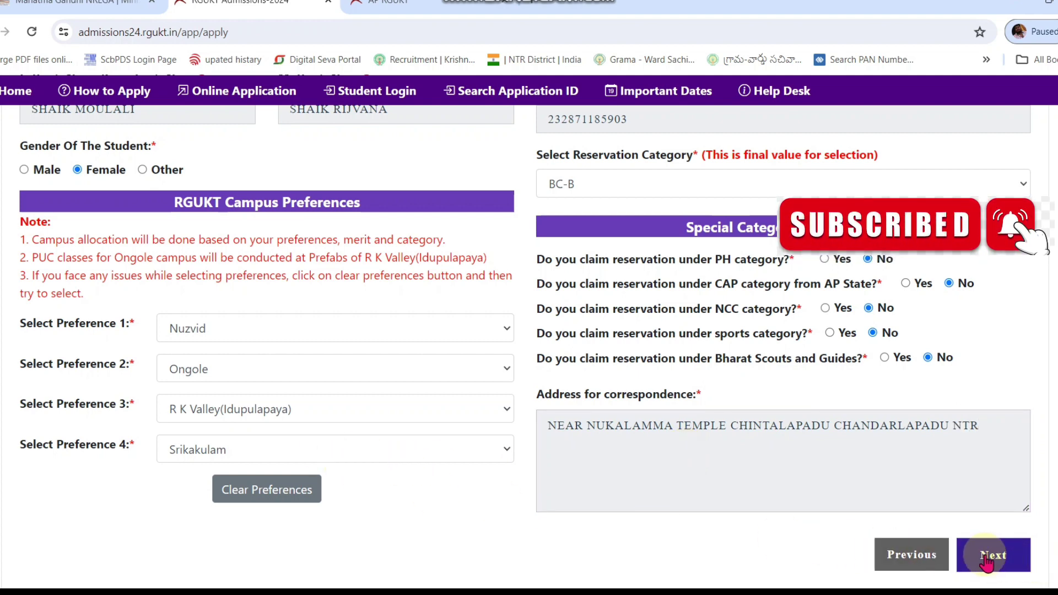
# Step: Enter a 10-digit school contact number and advance to Step 3, Educational Particulars
pyautogui.scroll(3, 837, 405)
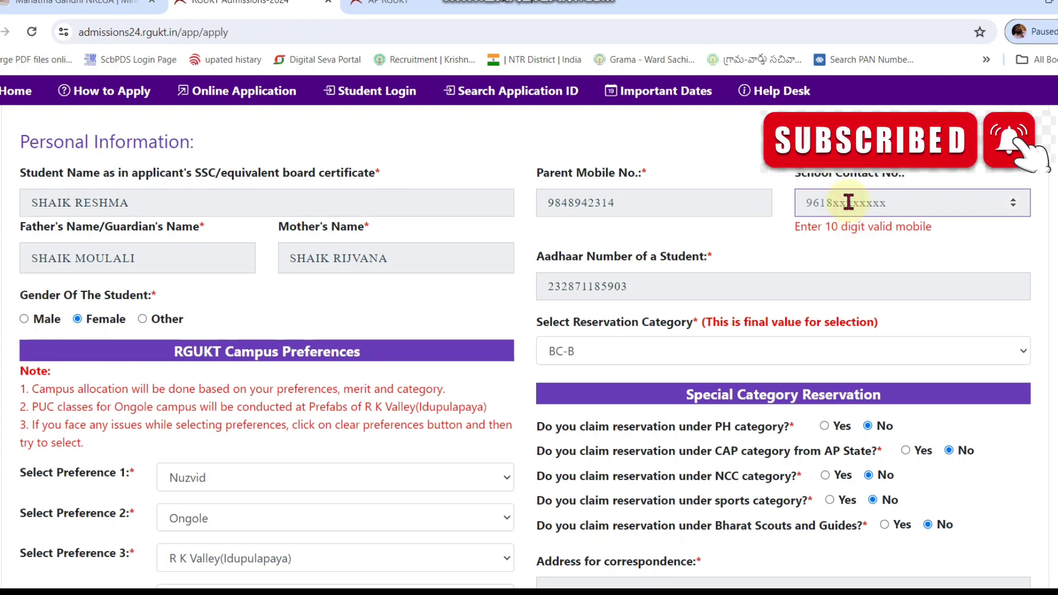
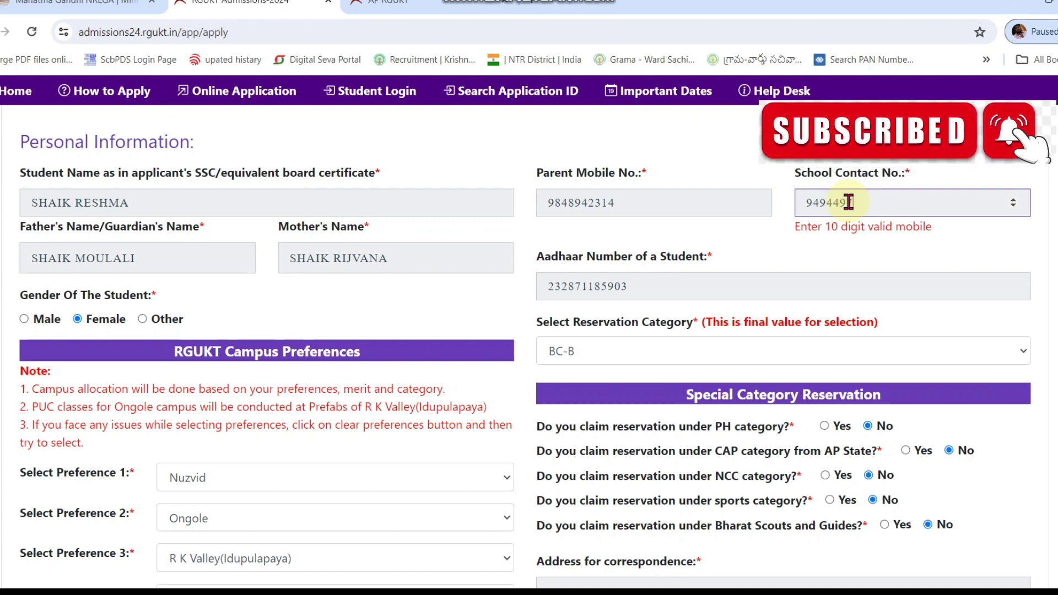
pyautogui.scroll(-3, 859, 232)
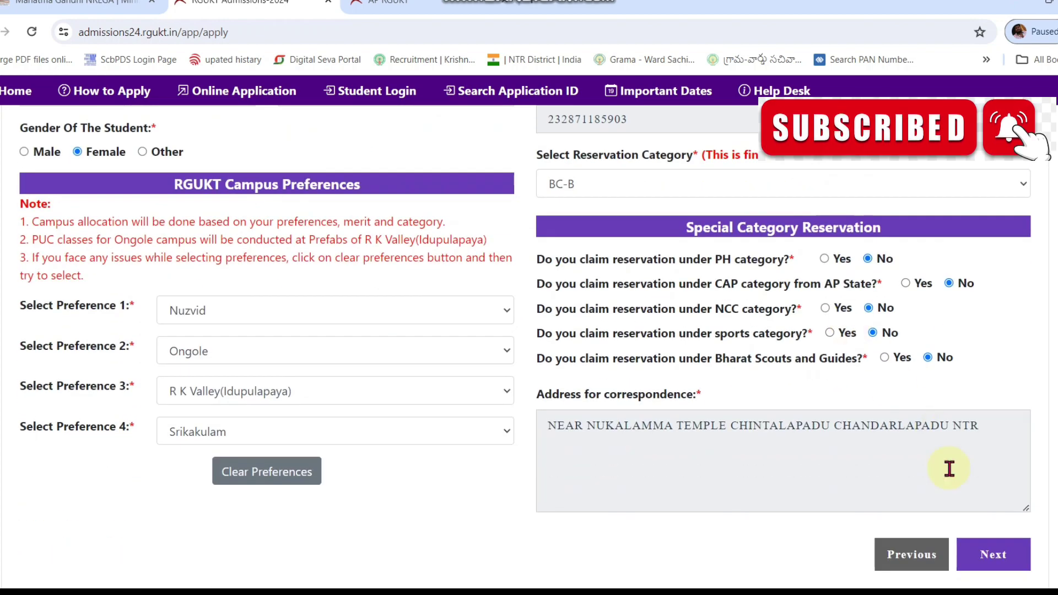
pyautogui.click(992, 555)
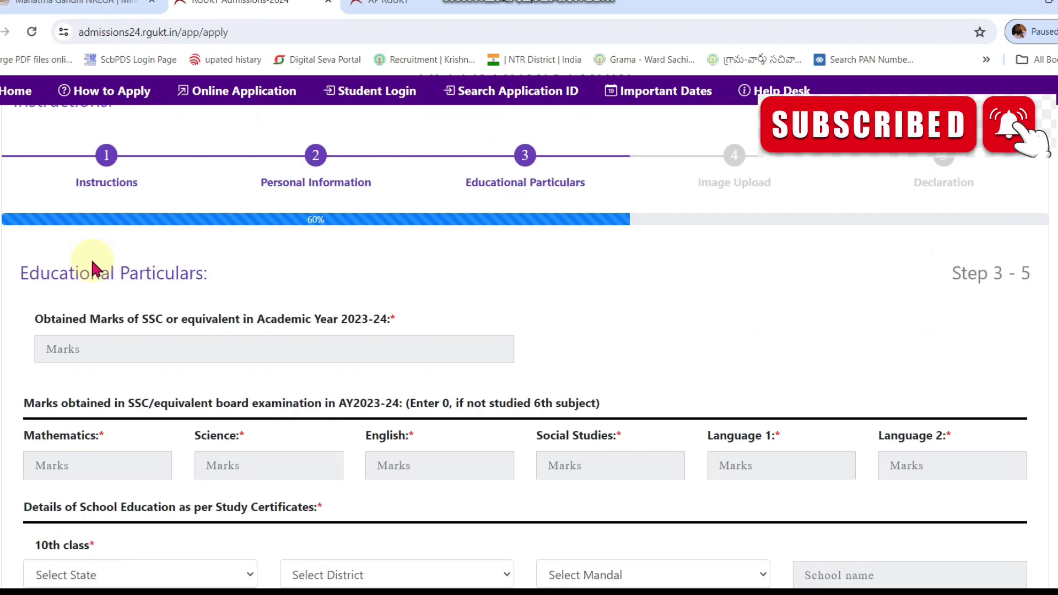
# Step: Enter SSC total marks 542, Mathematics 89 and Science 89
pyautogui.scroll(-1, 112, 264)
pyautogui.click(112, 280)
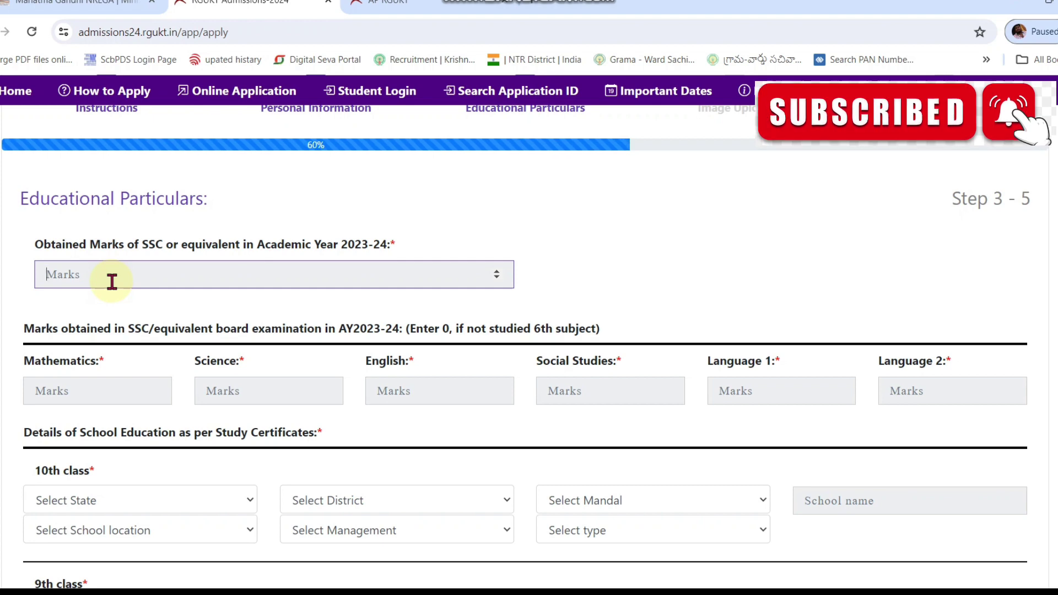
pyautogui.write('542')
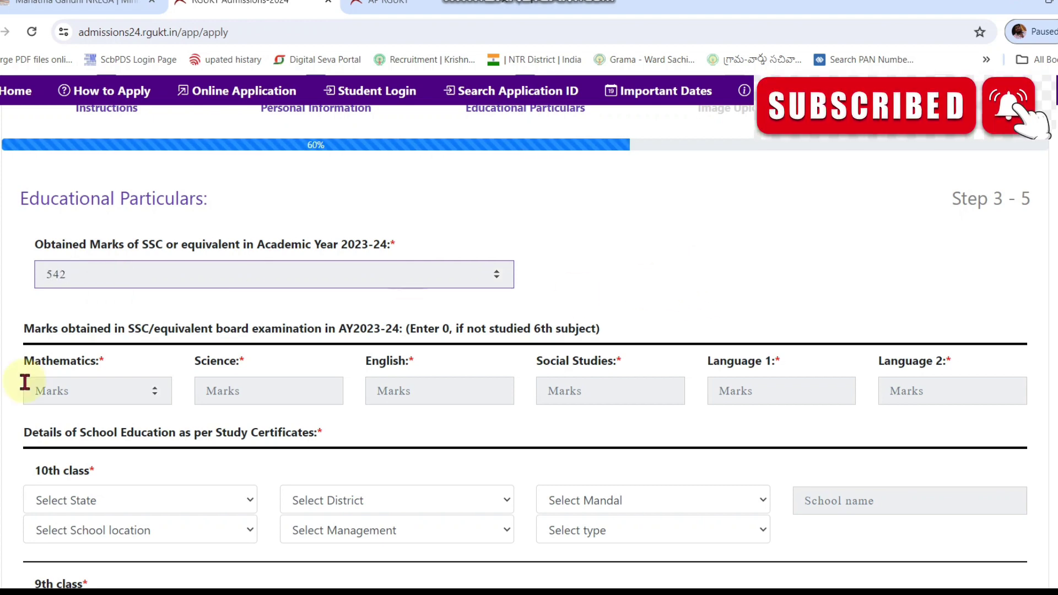
pyautogui.click(64, 385)
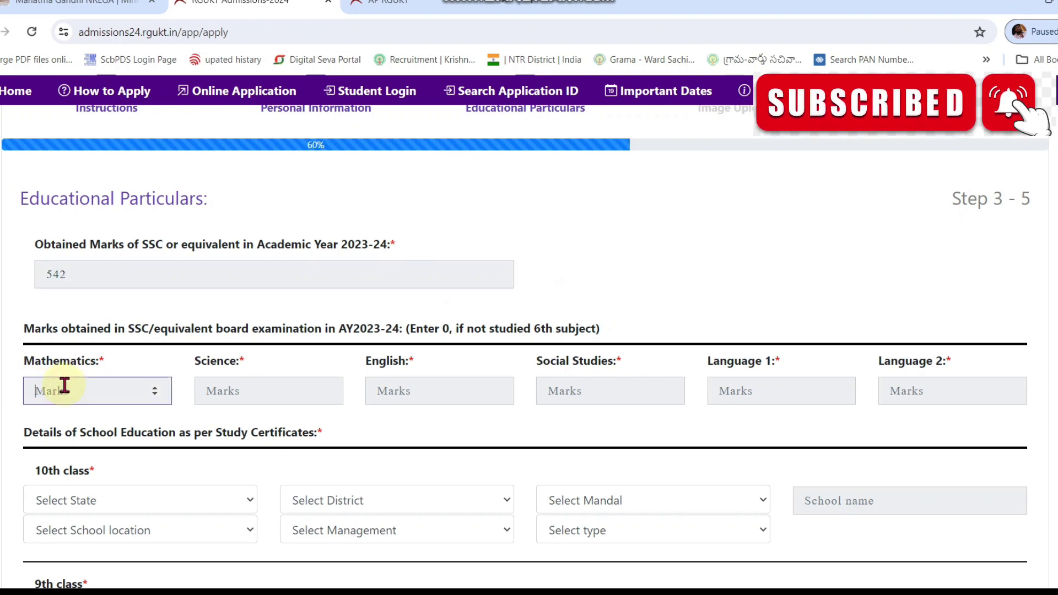
pyautogui.write('89')
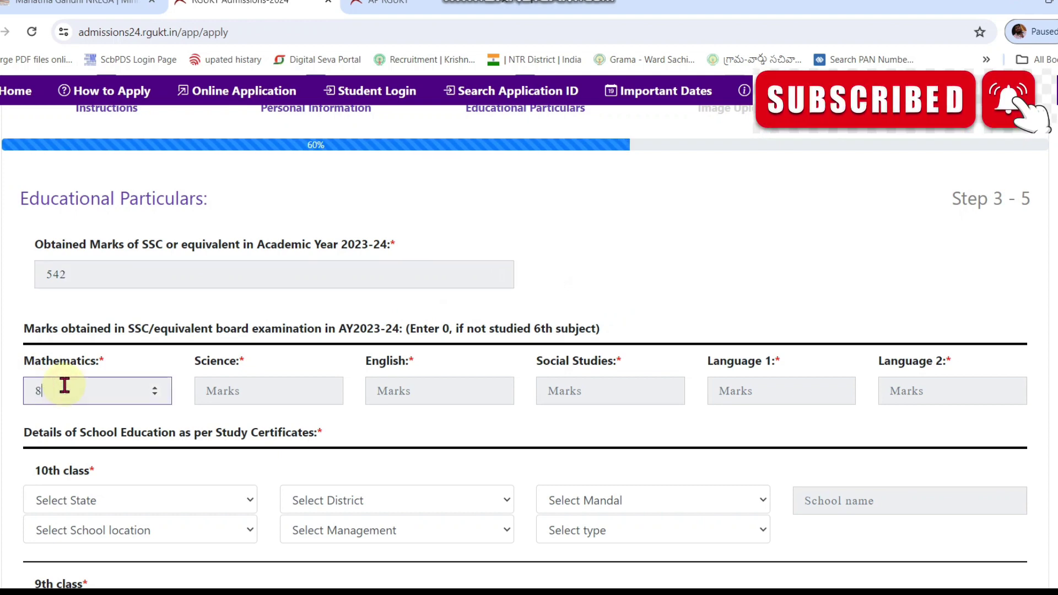
pyautogui.click(274, 387)
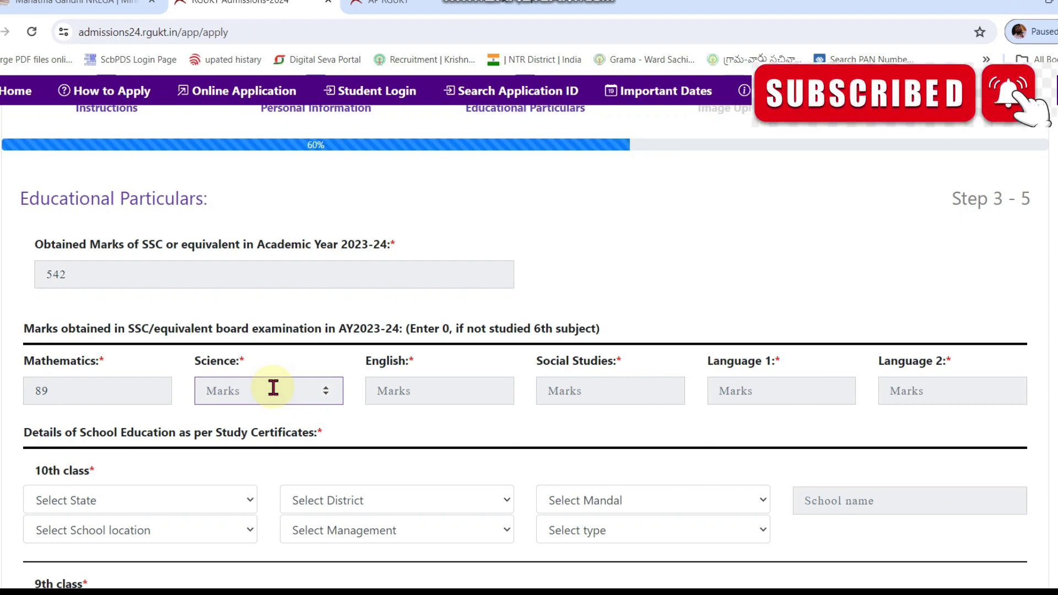
pyautogui.write('89')
# Step: Enter English 87, Social Studies 85, Language 1 97 and Language 2 95
pyautogui.click(408, 388)
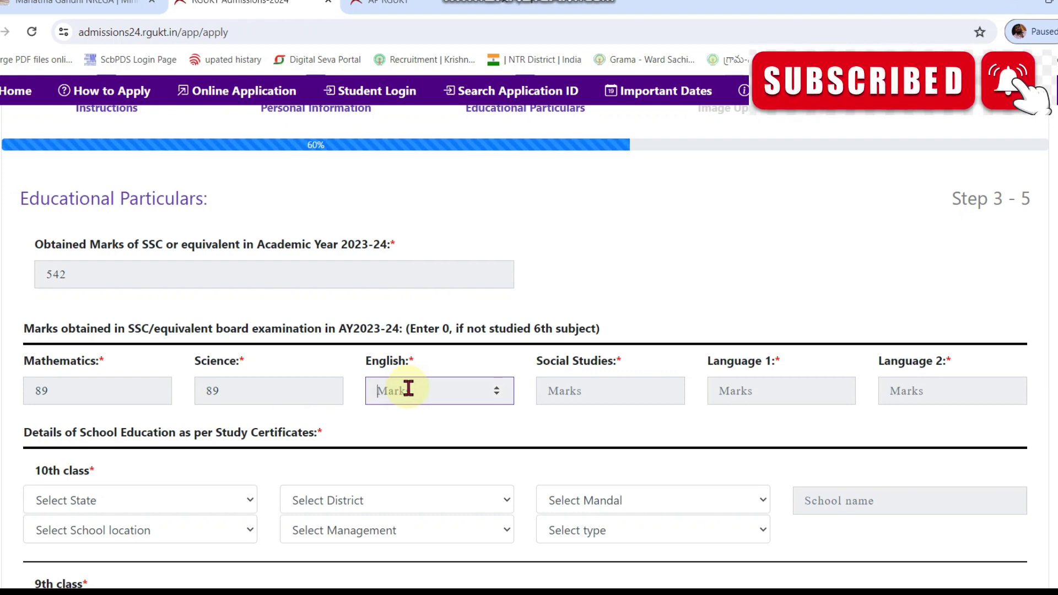
pyautogui.write('87')
pyautogui.click(594, 390)
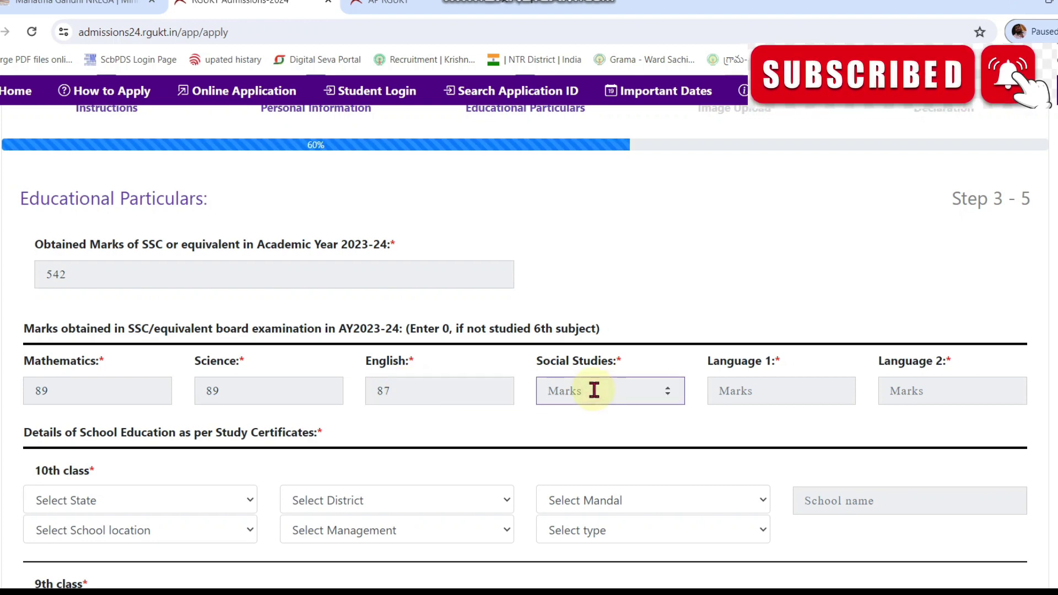
pyautogui.write('85')
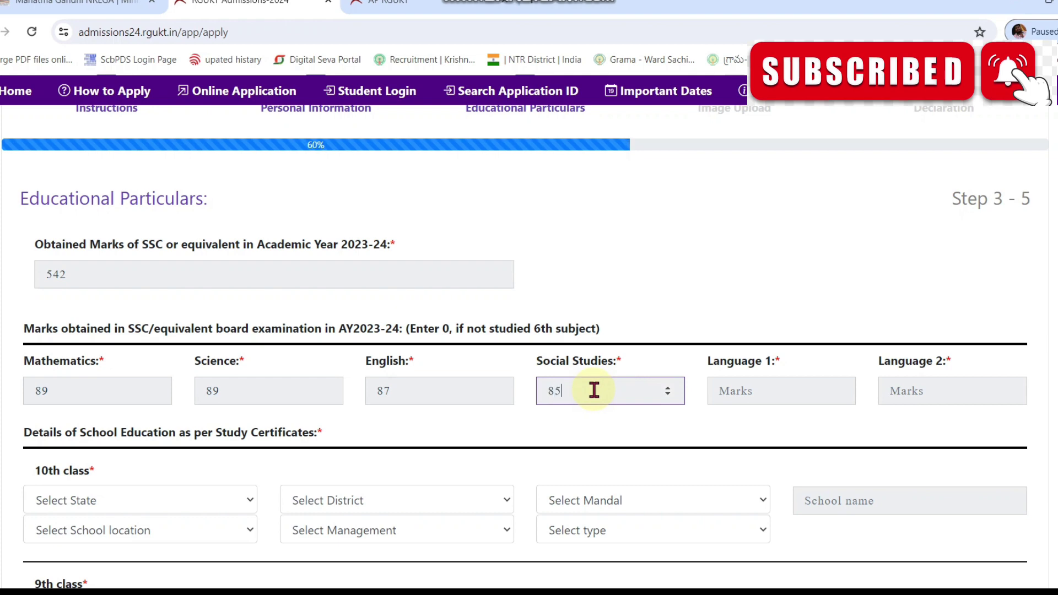
pyautogui.click(764, 394)
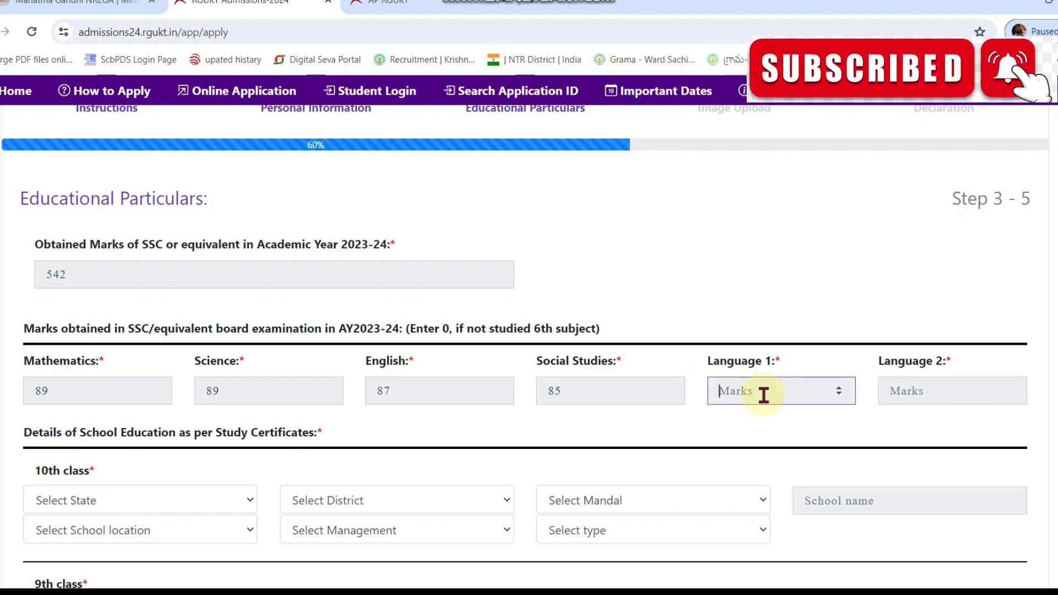
pyautogui.write('97')
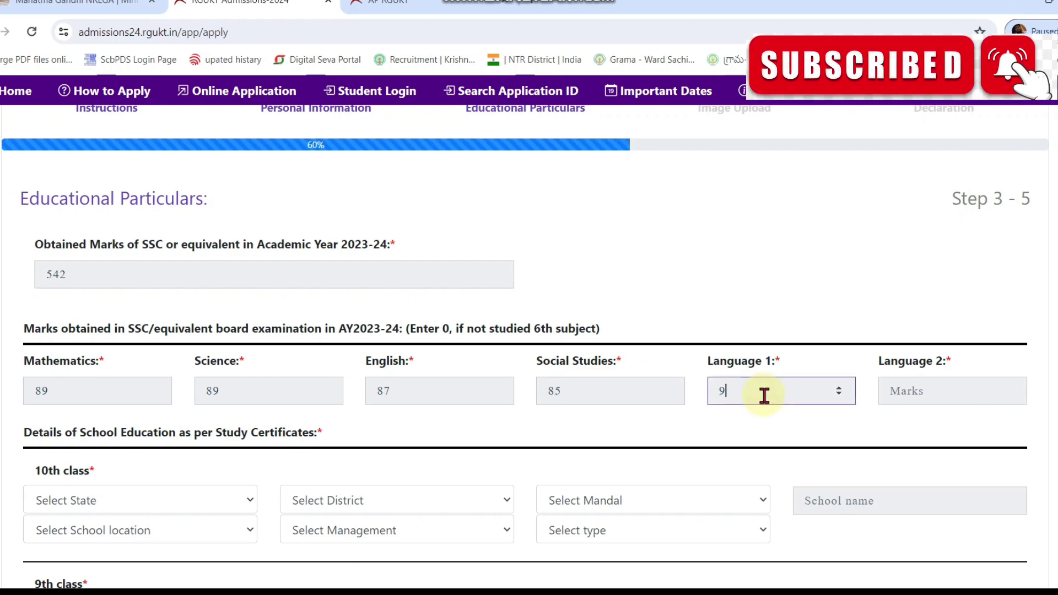
pyautogui.click(959, 389)
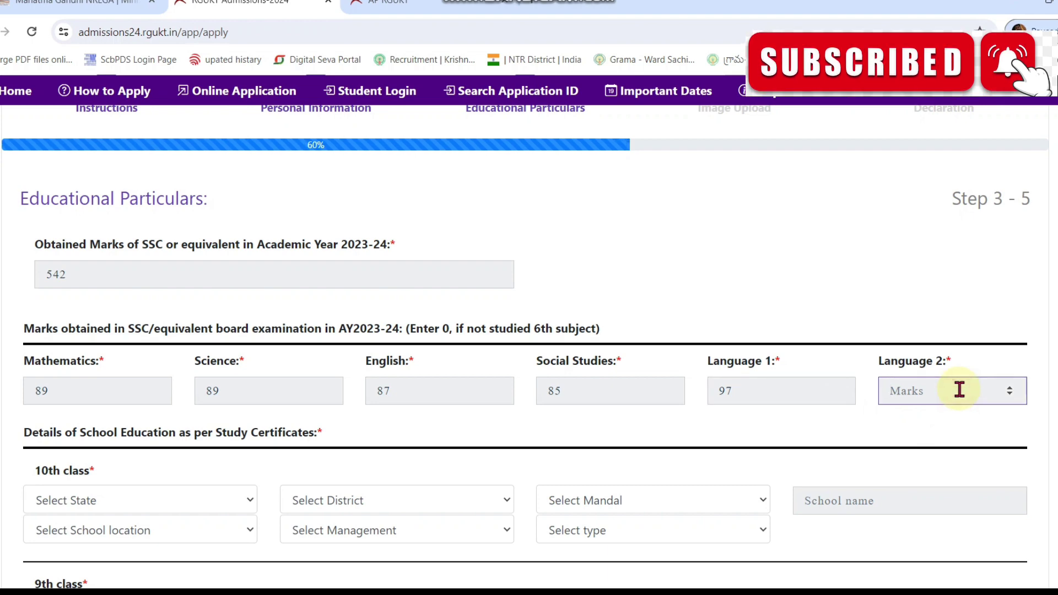
pyautogui.write('95')
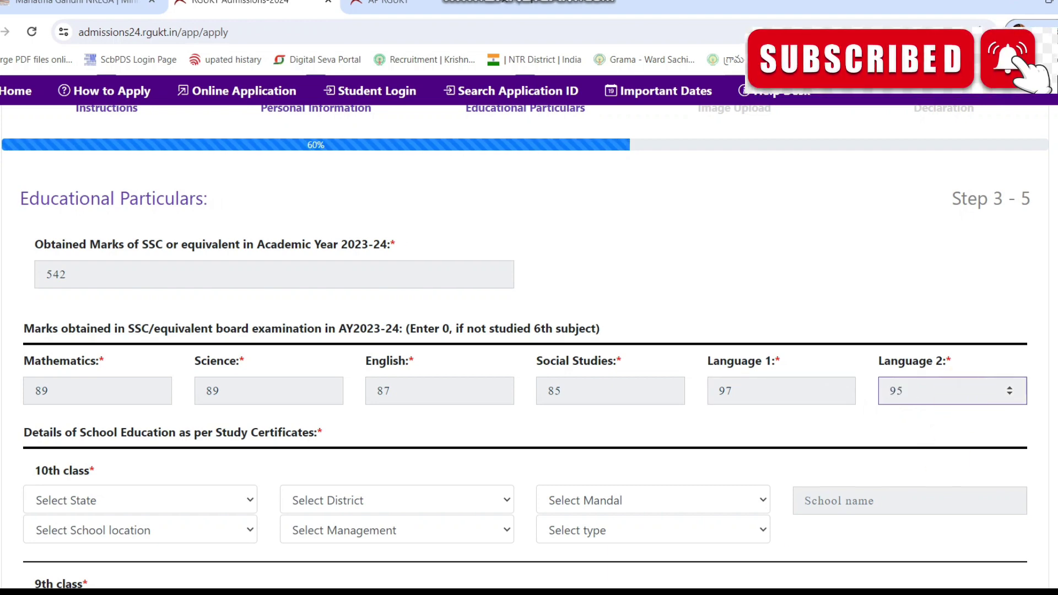
pyautogui.scroll(-4, 589, 300)
# Step: Set the 10th class school to Andhra Pradesh, NTR, Chandarlapadu Mandal, named 'ZPHS CHINTALAPADU'
pyautogui.click(166, 275)
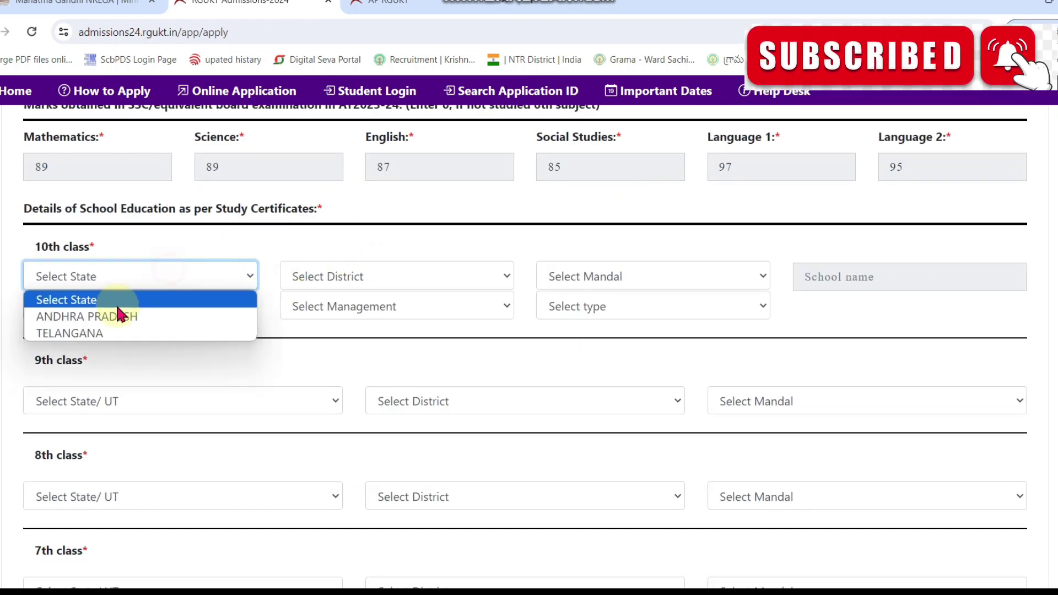
pyautogui.click(120, 316)
pyautogui.click(324, 280)
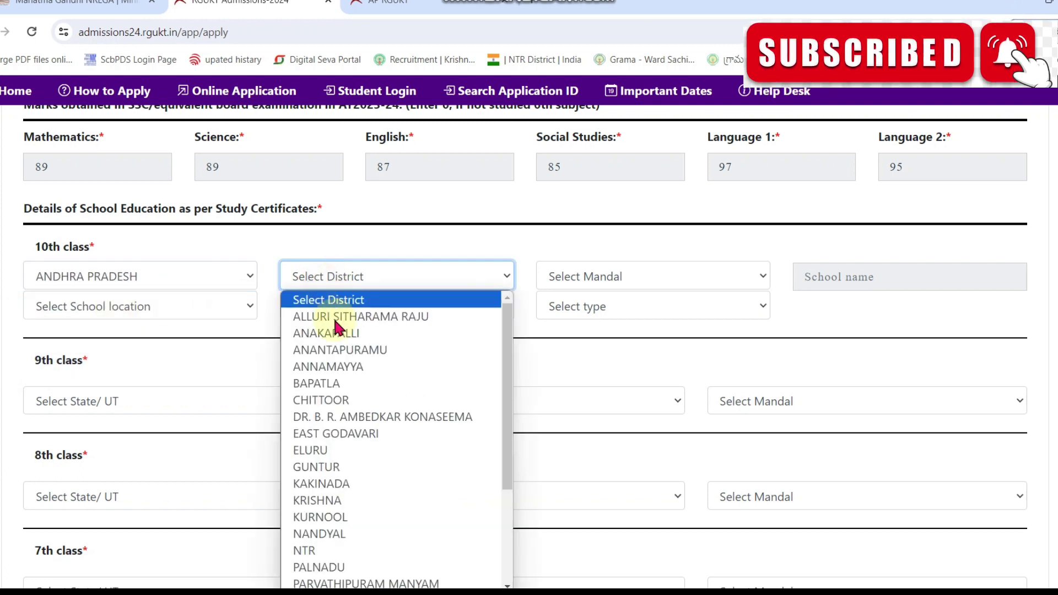
pyautogui.click(333, 550)
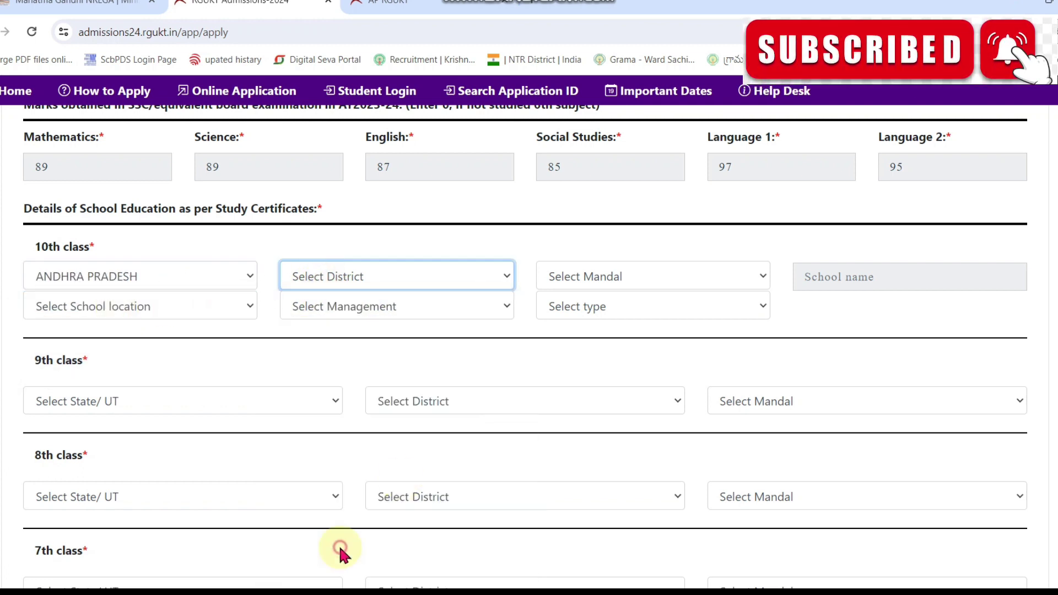
pyautogui.click(649, 273)
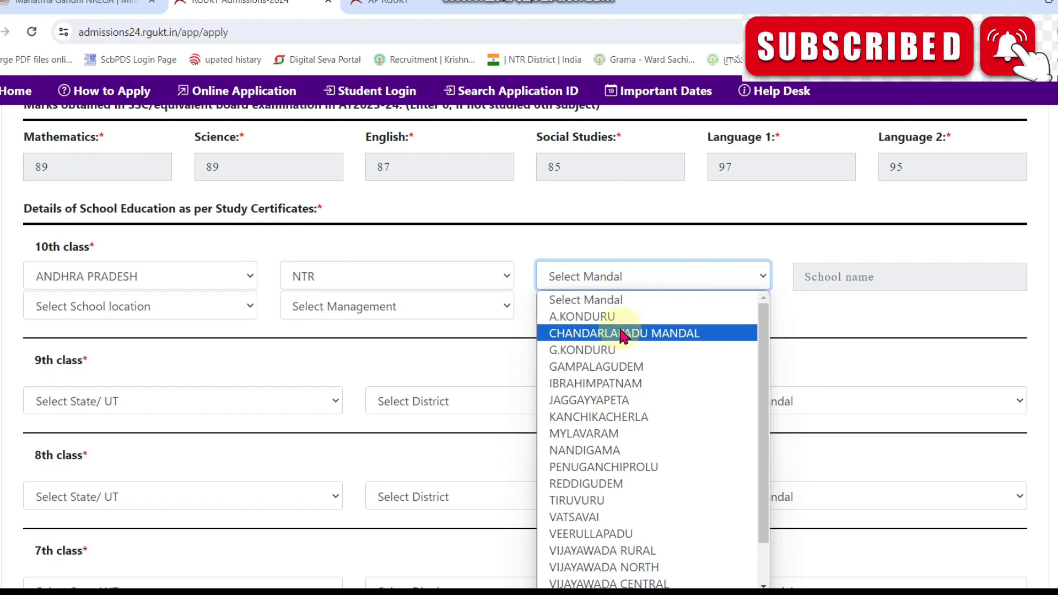
pyautogui.click(625, 332)
pyautogui.click(885, 275)
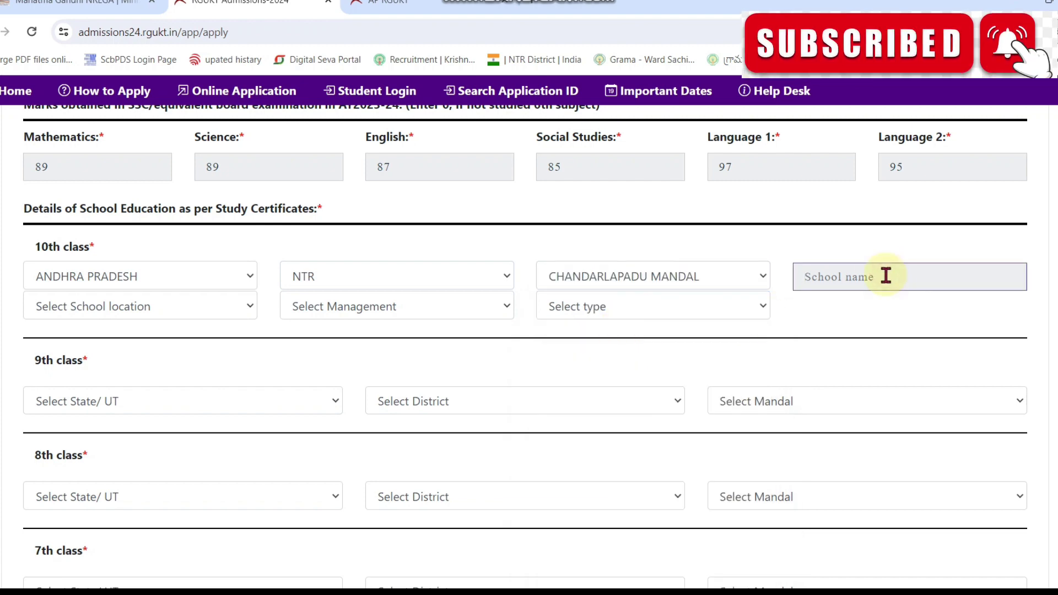
pyautogui.write('ZPHS ')
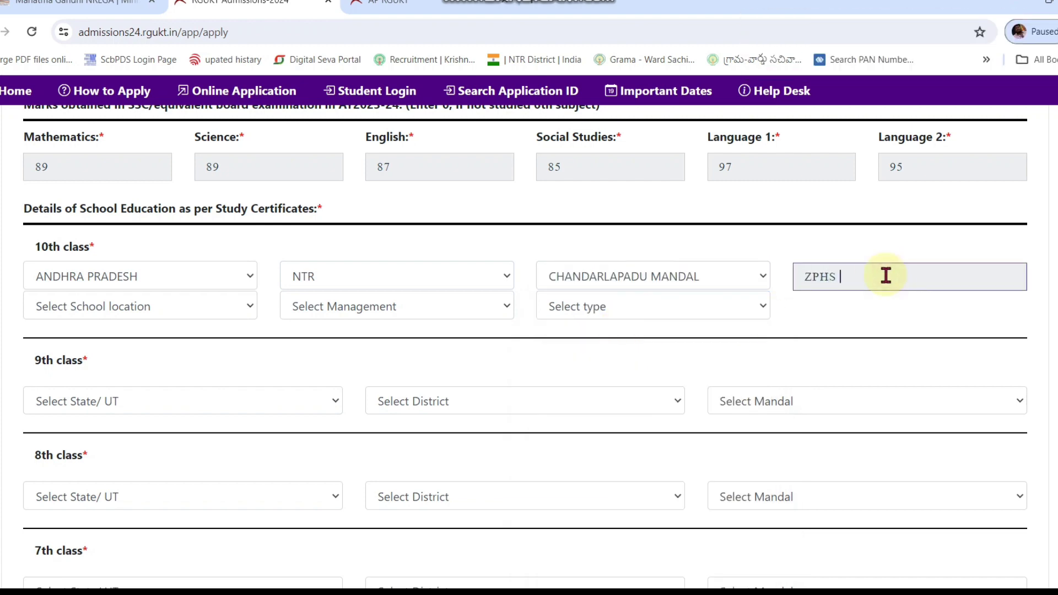
pyautogui.write('CHINTALAPADU')
# Step: Mark the 10th class school as Rural, Government, ZILLA PARISHAD type
pyautogui.click(162, 309)
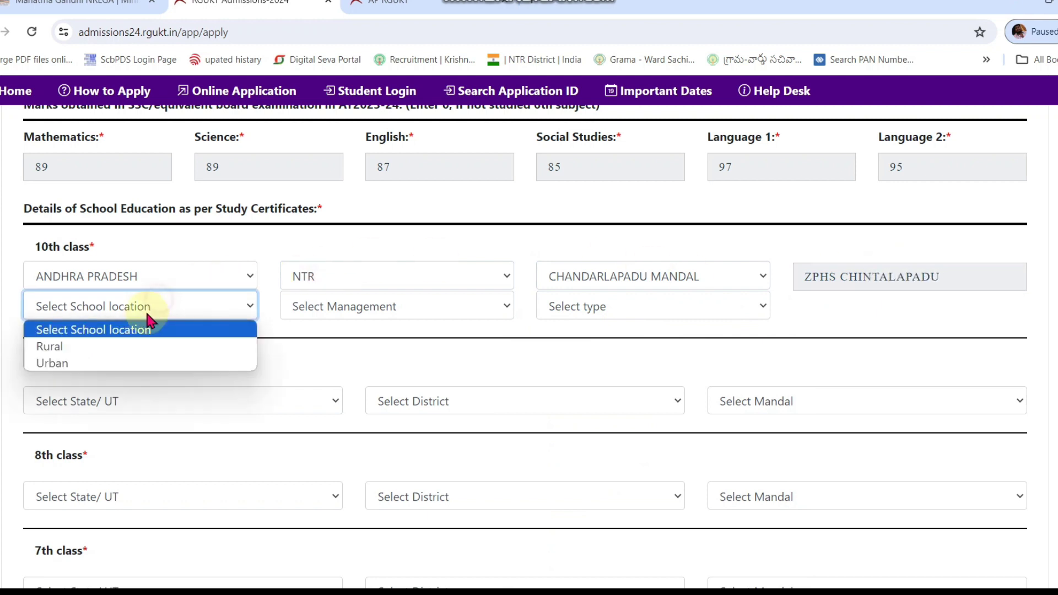
pyautogui.click(126, 350)
pyautogui.click(291, 307)
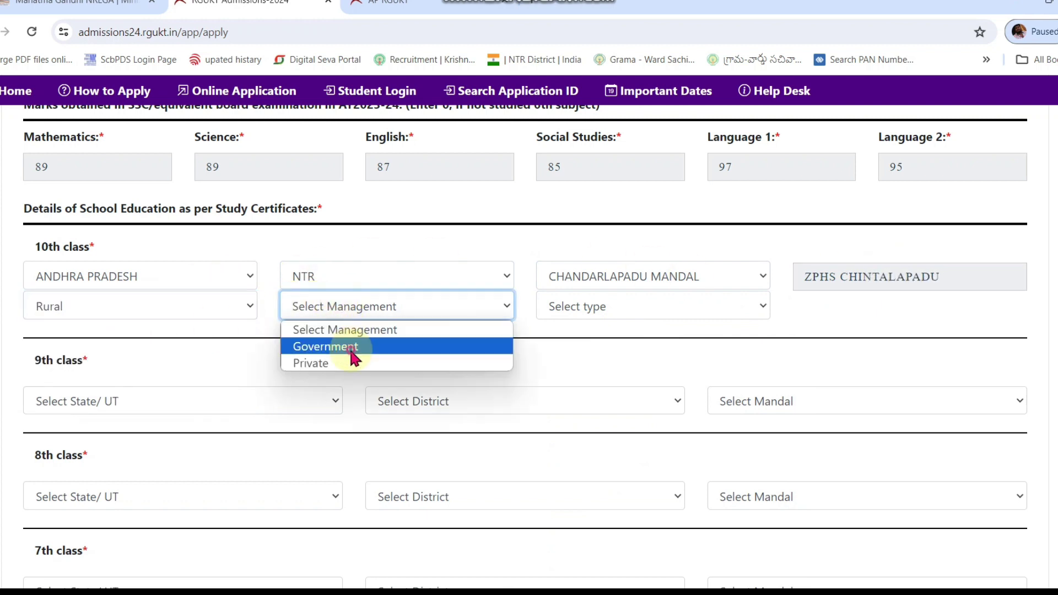
pyautogui.click(347, 347)
pyautogui.click(617, 309)
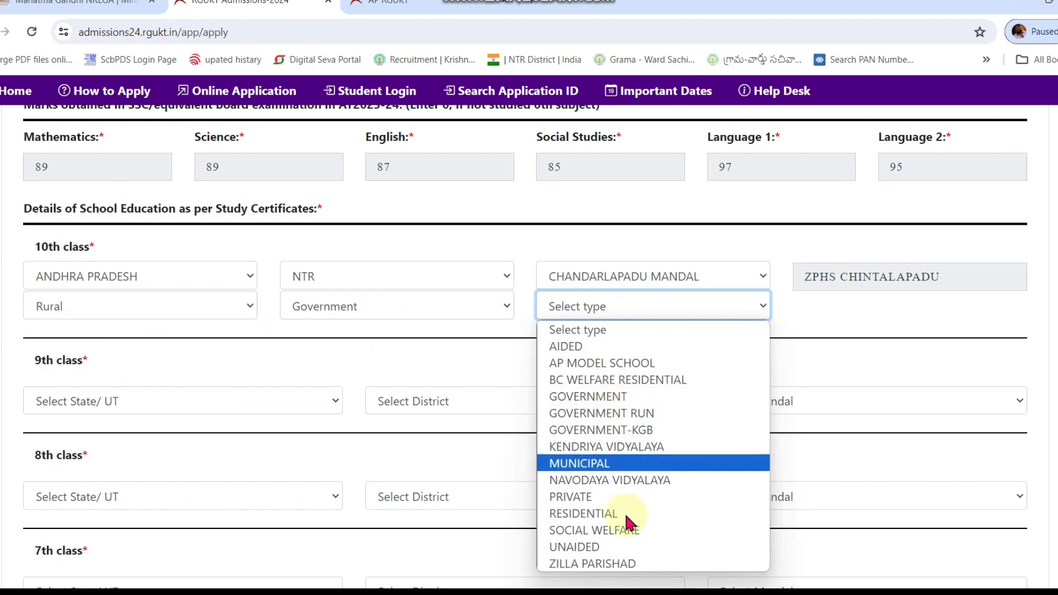
pyautogui.click(638, 563)
# Step: Set the 9th class school to ANDHRA PRADESH, NTR, CHANDARLAPADU MANDAL
pyautogui.scroll(-1, 607, 384)
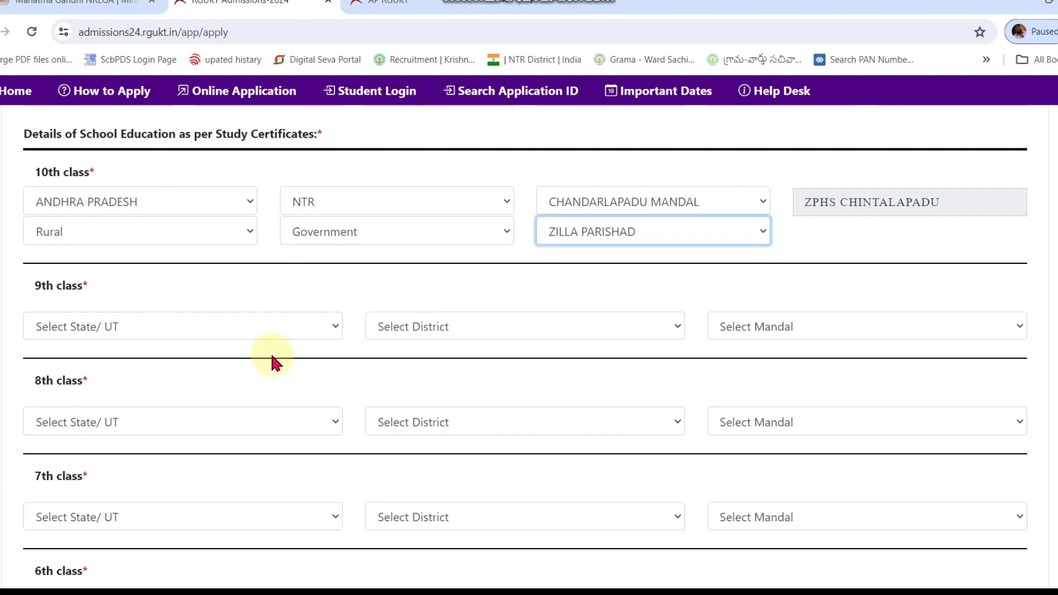
pyautogui.click(194, 325)
pyautogui.click(204, 20)
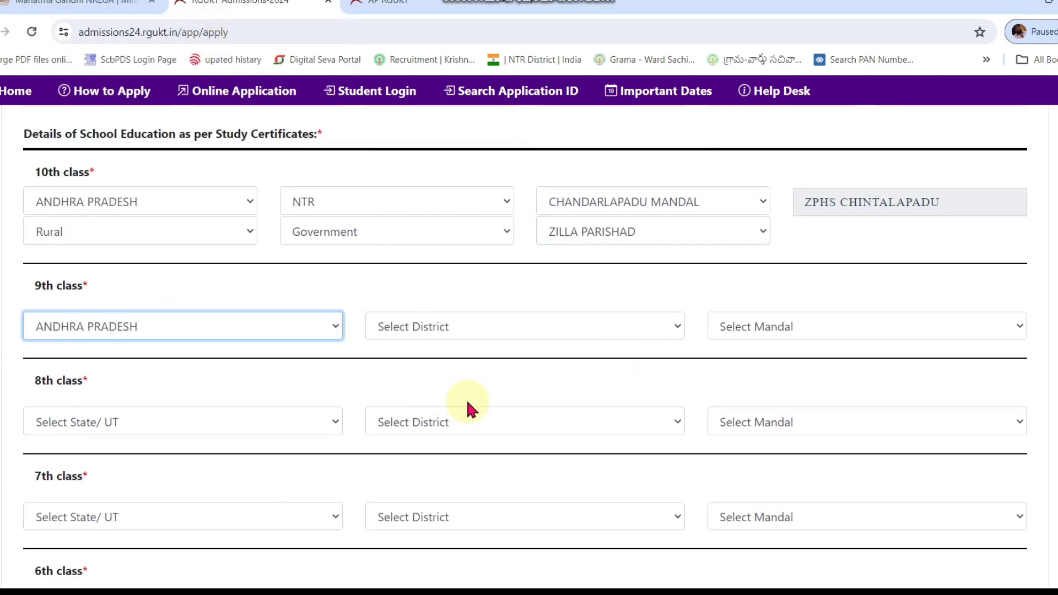
pyautogui.click(473, 327)
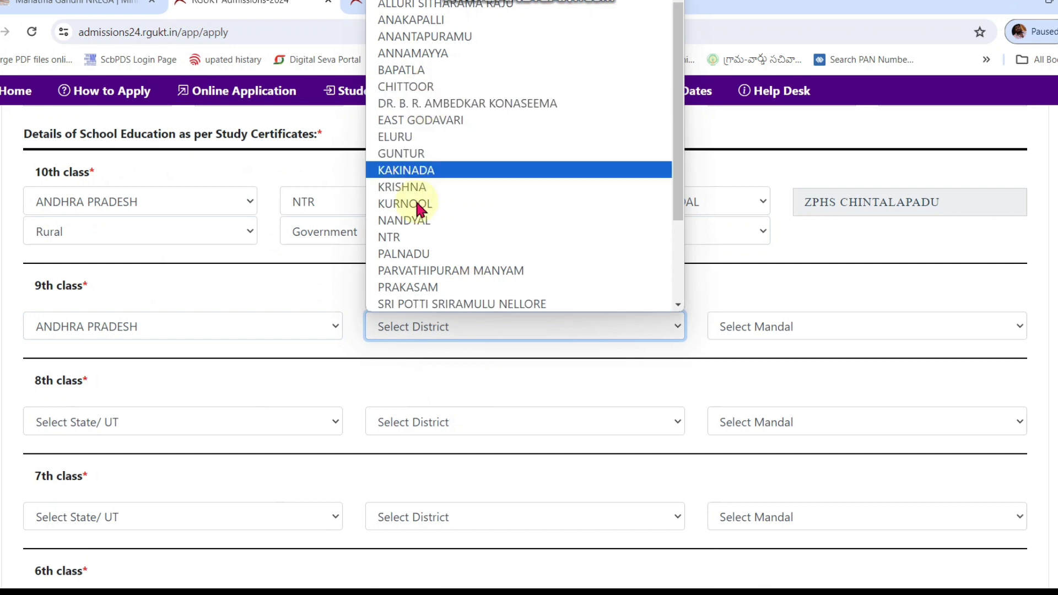
pyautogui.click(405, 237)
pyautogui.click(764, 335)
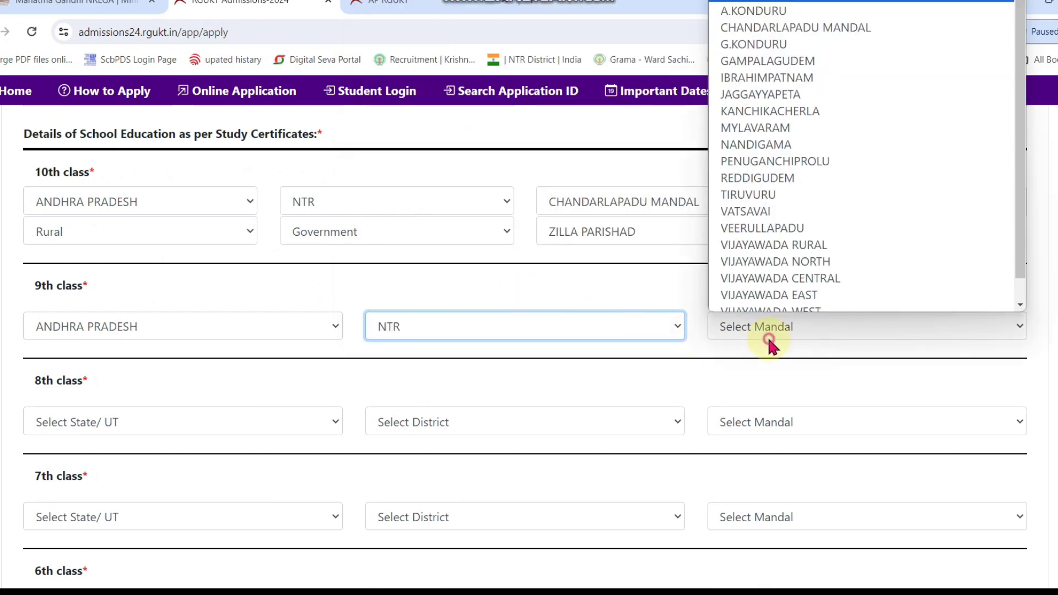
pyautogui.click(826, 28)
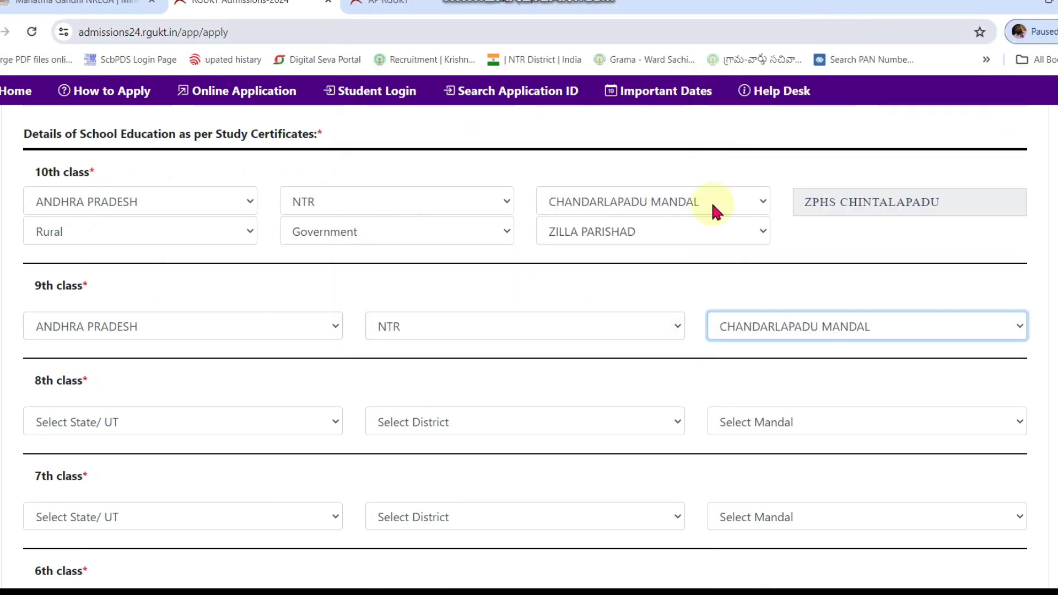
# Step: Set the 8th, 7th and 6th class states to ANDHRA PRADESH
pyautogui.scroll(-4, 137, 378)
pyautogui.click(141, 205)
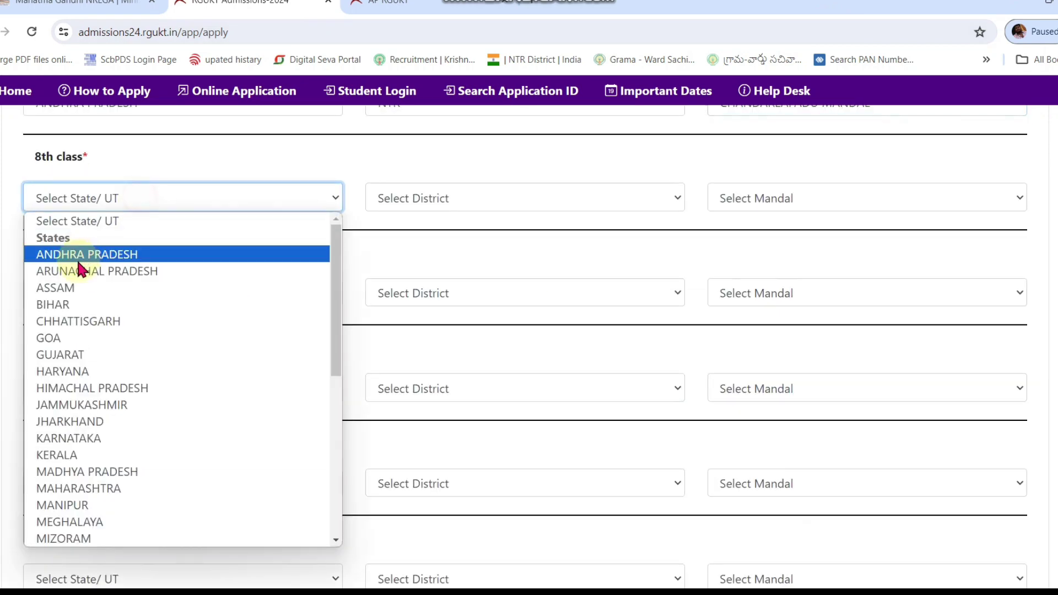
pyautogui.click(79, 259)
pyautogui.click(83, 295)
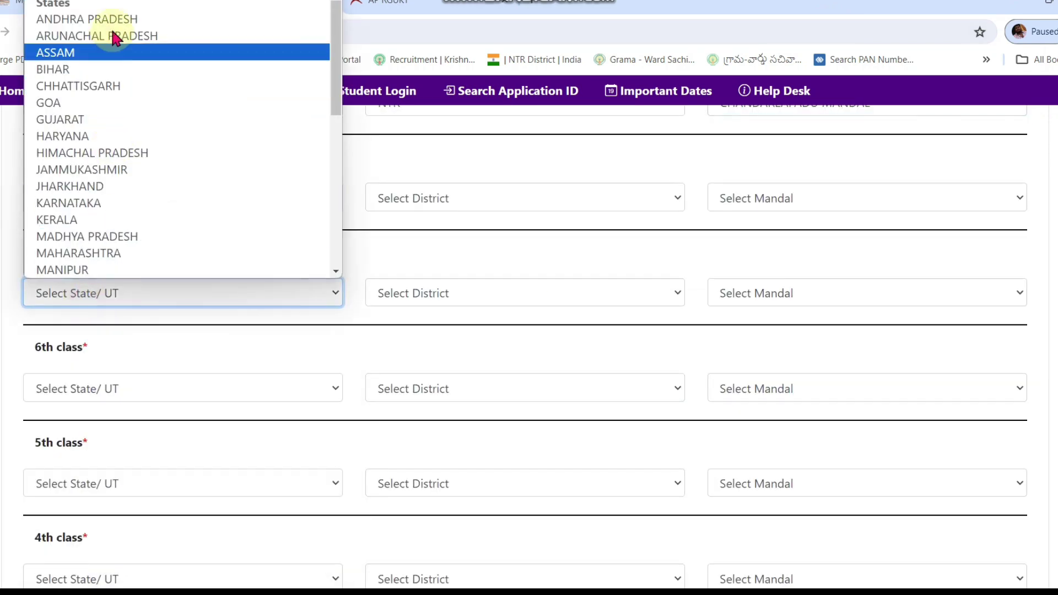
pyautogui.click(110, 19)
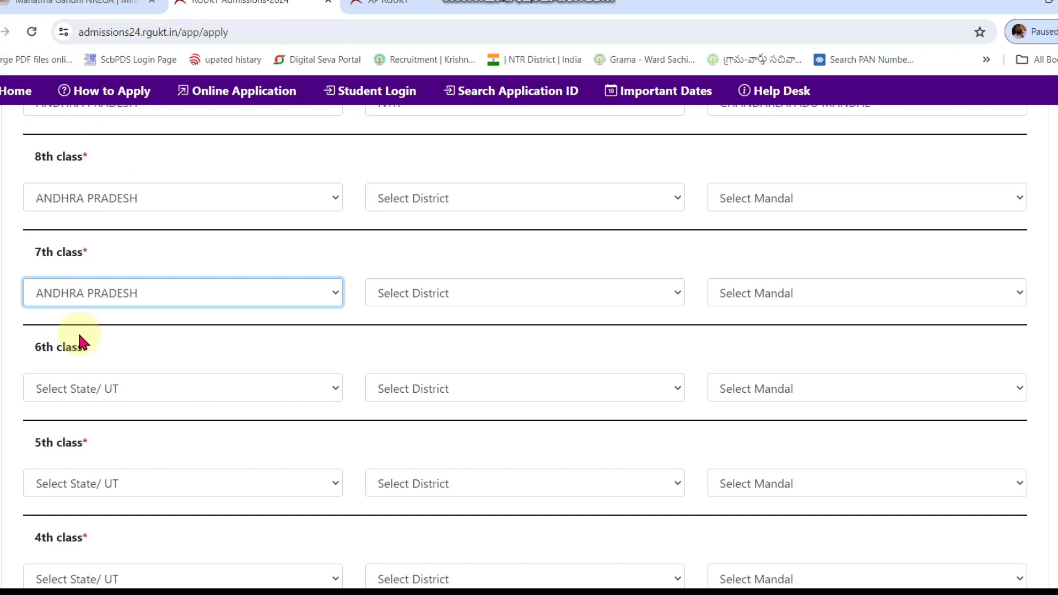
pyautogui.click(91, 391)
pyautogui.click(147, 80)
# Step: Set the 5th and 4th class states to ANDHRA PRADESH
pyautogui.click(79, 481)
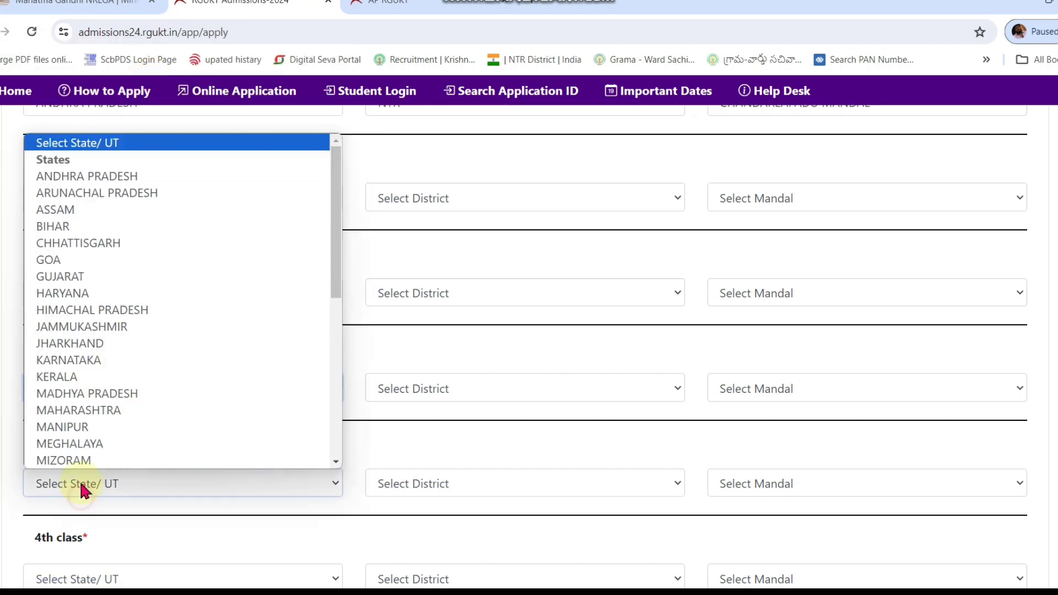
pyautogui.click(102, 176)
pyautogui.scroll(-2, 127, 259)
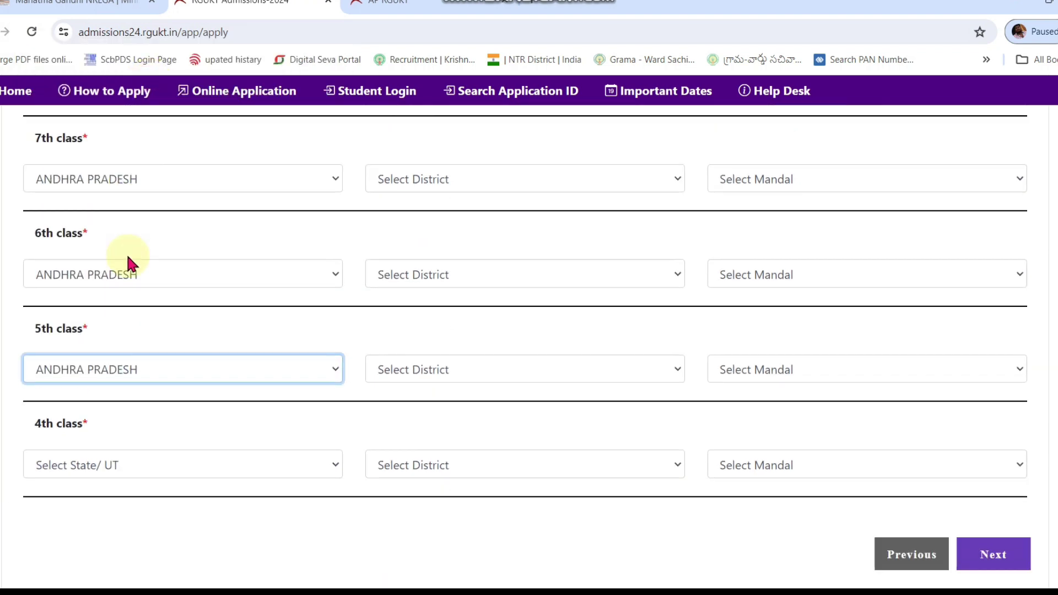
pyautogui.click(88, 465)
pyautogui.scroll(-1, 127, 160)
pyautogui.scroll(1, 119, 174)
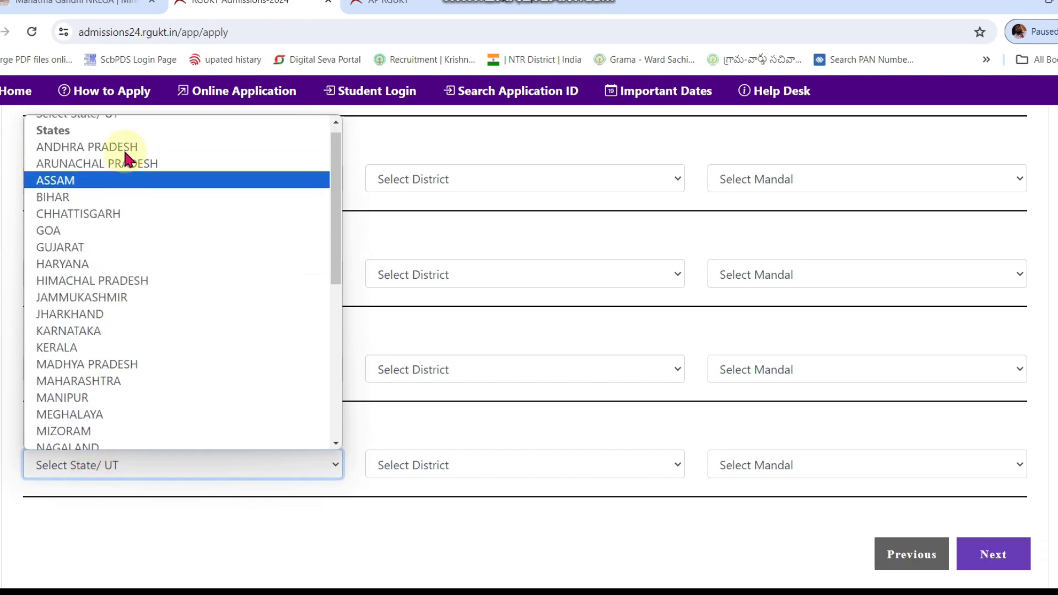
pyautogui.click(113, 159)
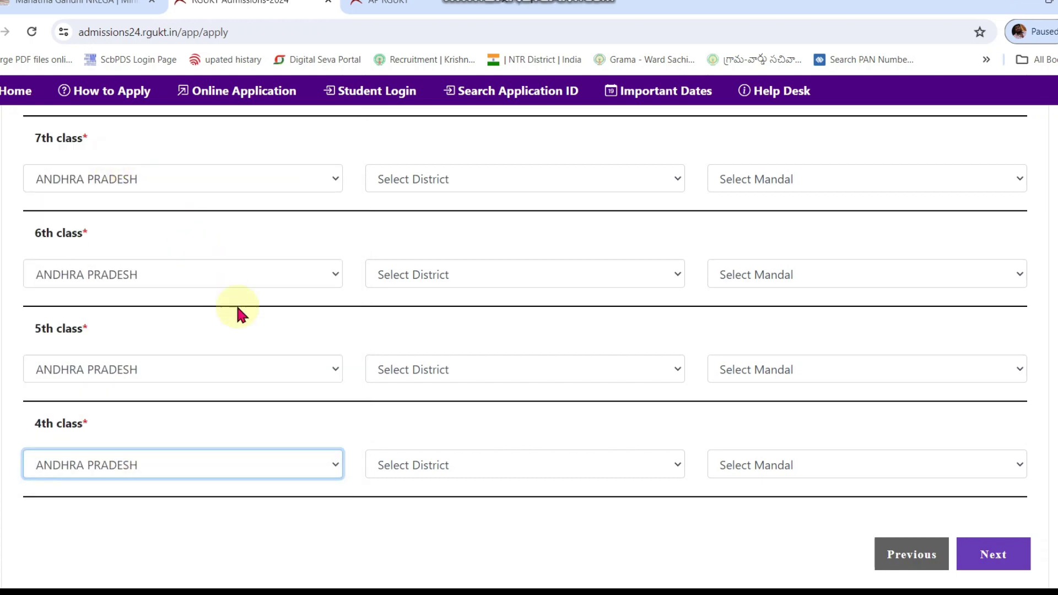
pyautogui.click(438, 457)
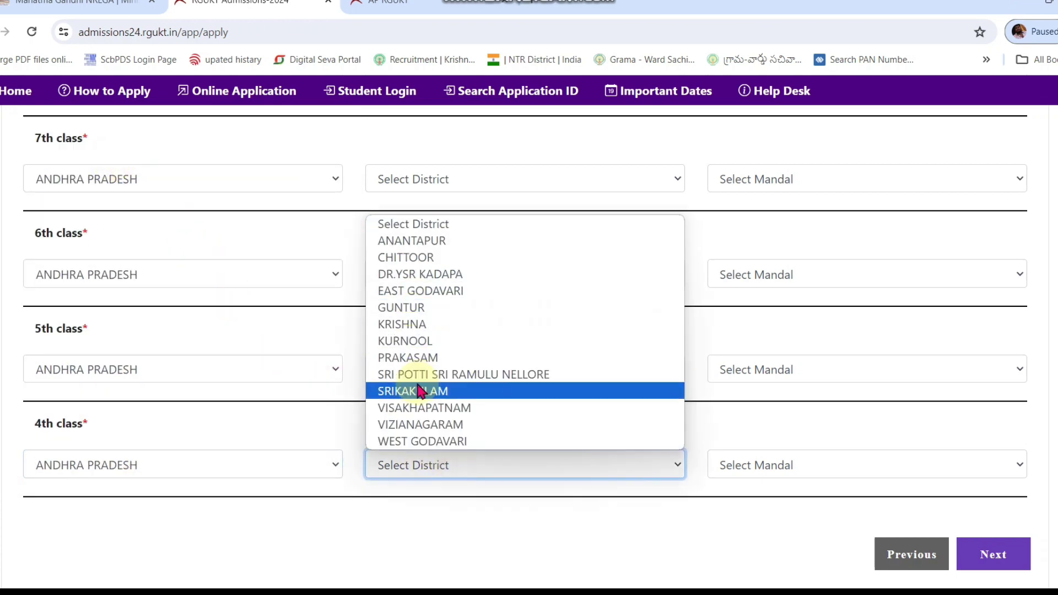
# Step: Choose KRISHNA as the district for the 8th and 7th class schools
pyautogui.click(322, 237)
pyautogui.scroll(6, 331, 243)
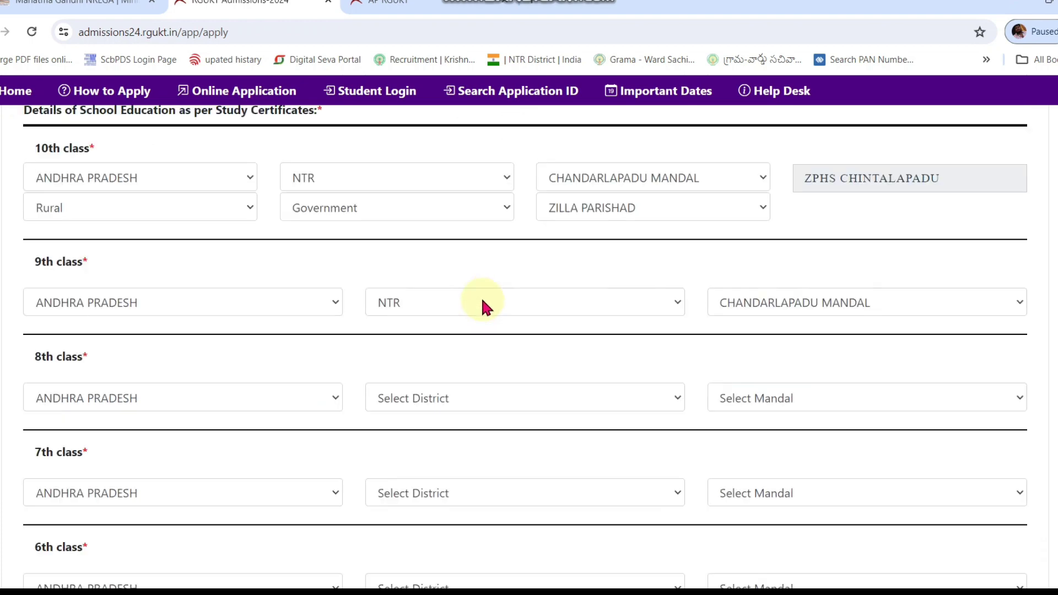
pyautogui.scroll(1, 481, 302)
pyautogui.scroll(-3, 481, 302)
pyautogui.click(453, 308)
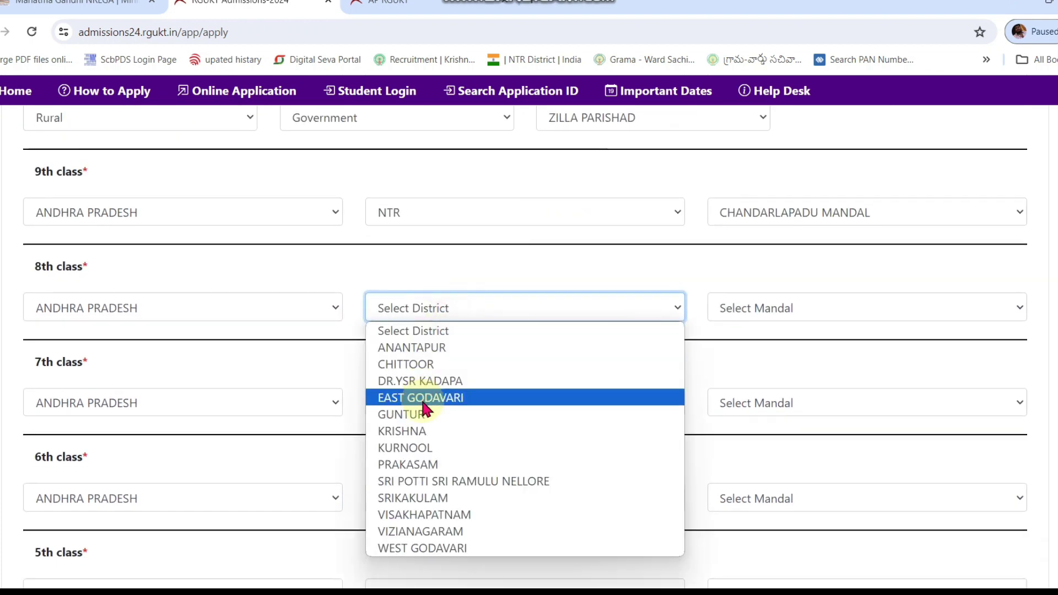
pyautogui.click(430, 430)
pyautogui.click(472, 404)
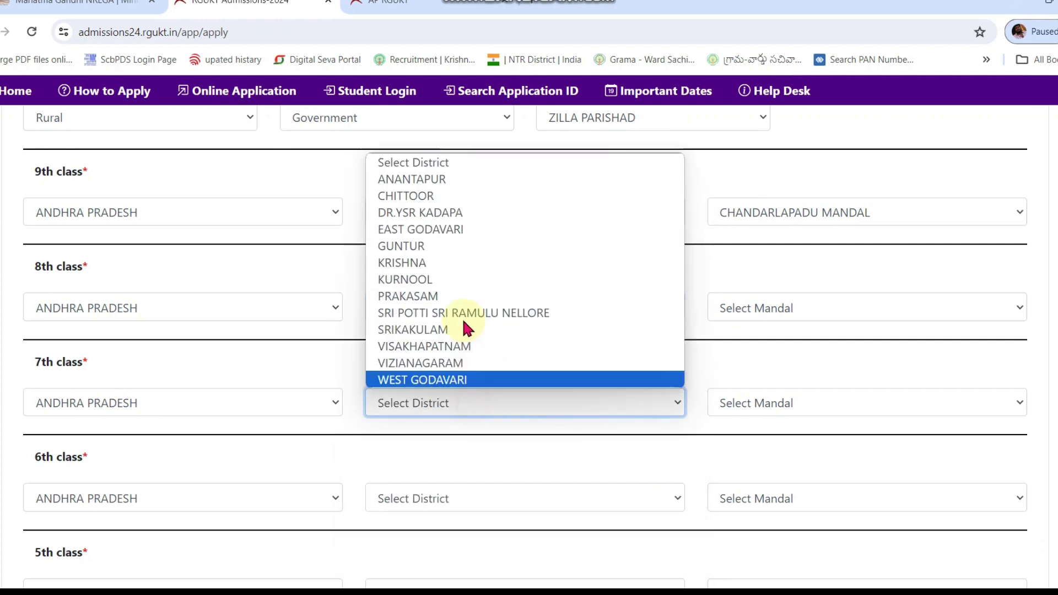
pyautogui.click(430, 261)
# Step: Choose KRISHNA as the district for the 6th, 5th and 4th class schools
pyautogui.click(478, 507)
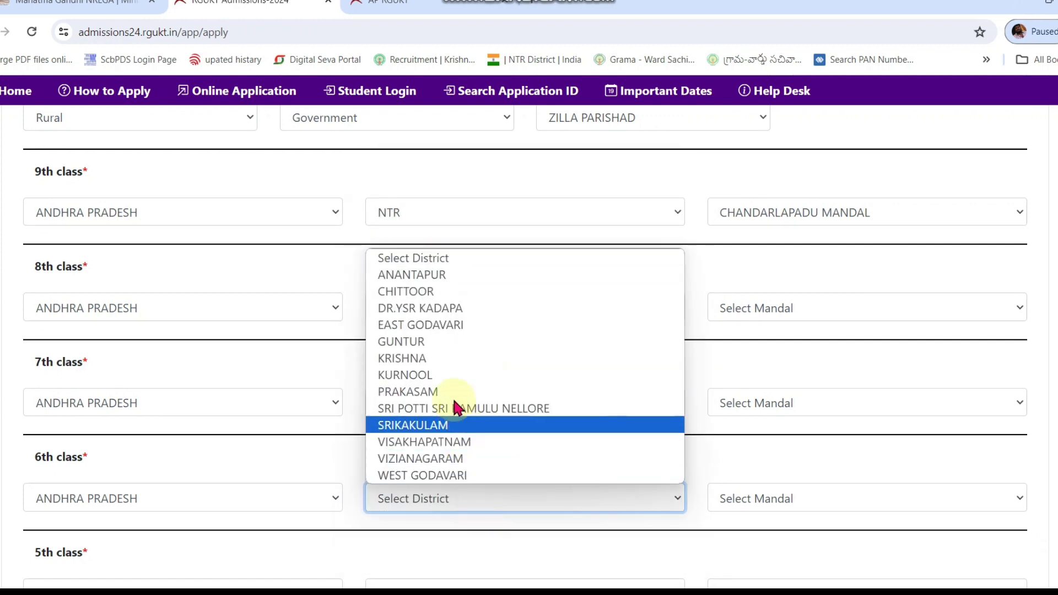
pyautogui.click(437, 359)
pyautogui.scroll(-4, 438, 358)
pyautogui.click(451, 373)
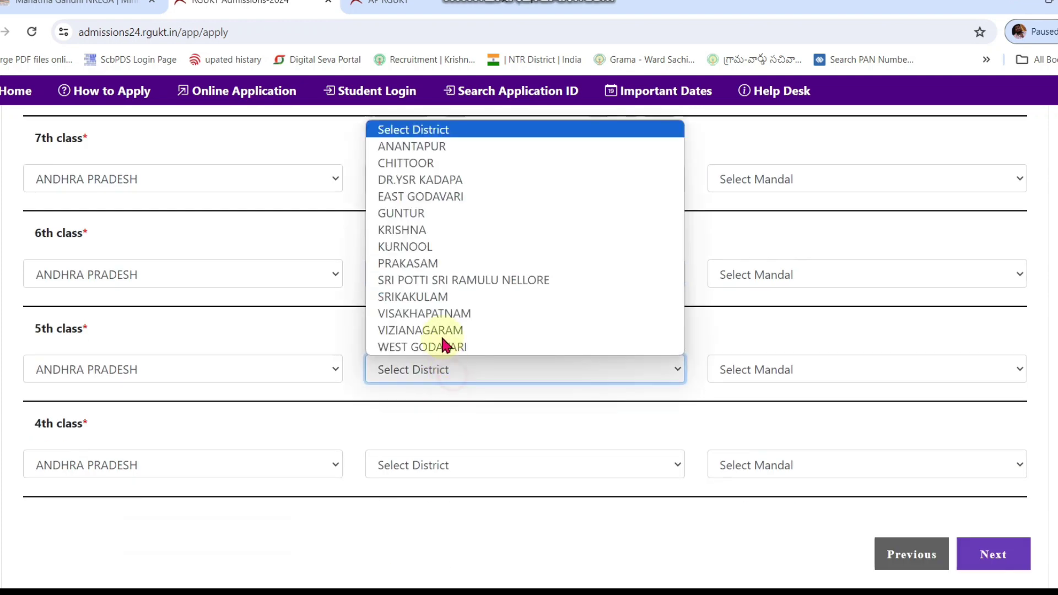
pyautogui.click(422, 231)
pyautogui.click(444, 470)
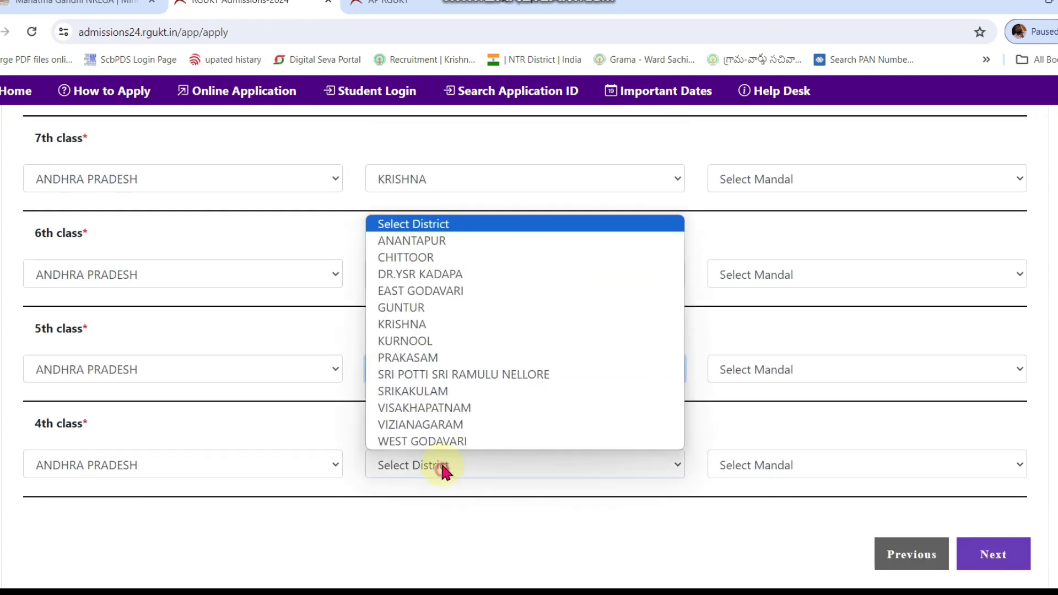
pyautogui.click(425, 323)
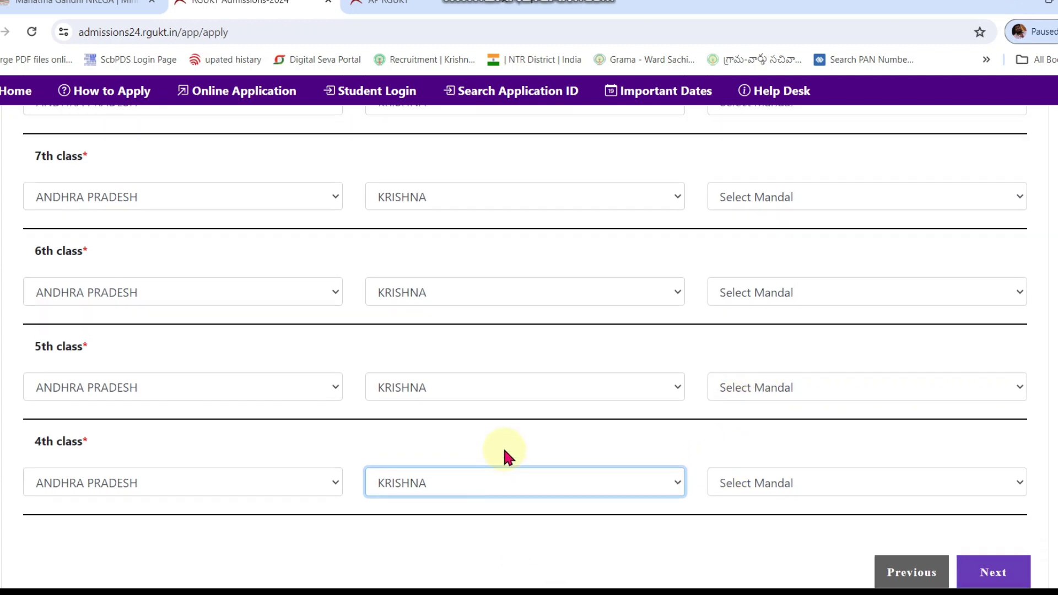
# Step: Choose CHANDARLAPADU as the mandal for the 8th and 7th class schools
pyautogui.scroll(4, 505, 456)
pyautogui.click(767, 310)
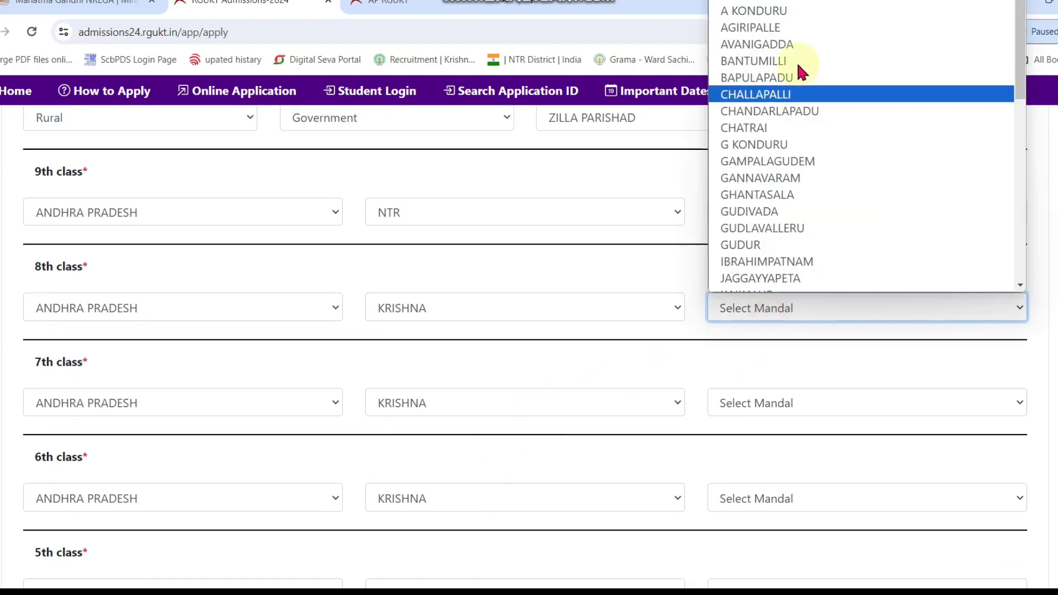
pyautogui.click(791, 111)
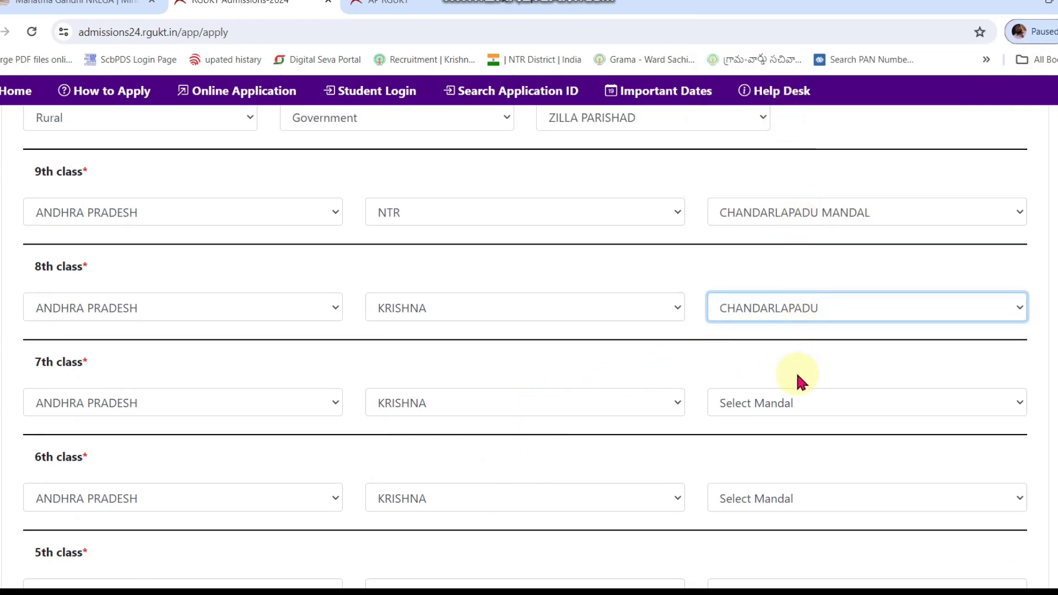
pyautogui.click(793, 405)
pyautogui.click(797, 180)
# Step: Choose CHANDARLAPADU as the mandal for the 6th, 5th and 4th class schools
pyautogui.scroll(-3, 775, 314)
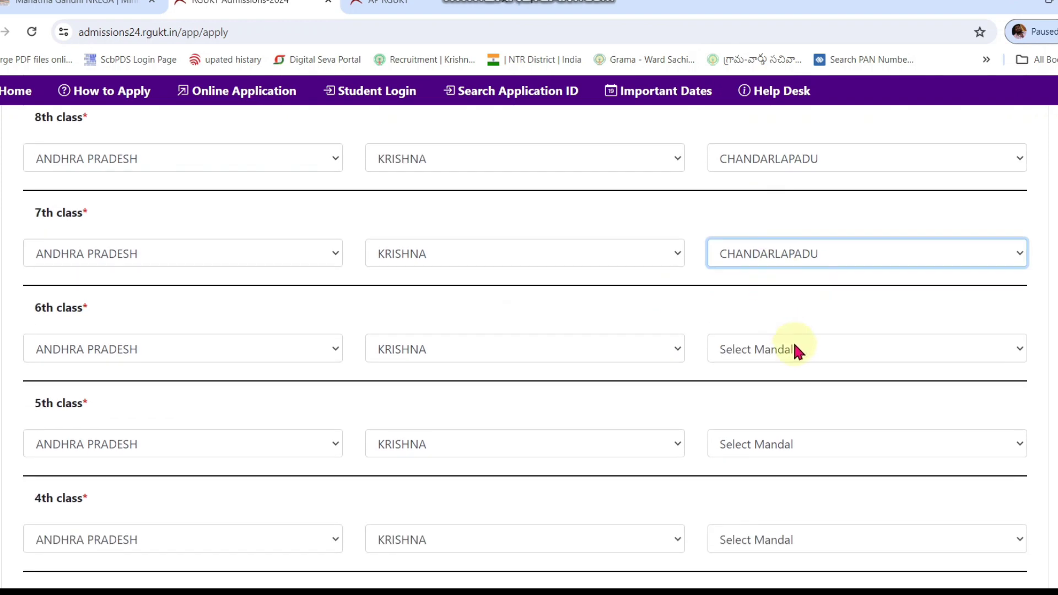
pyautogui.click(792, 347)
pyautogui.click(799, 126)
pyautogui.scroll(-2, 805, 302)
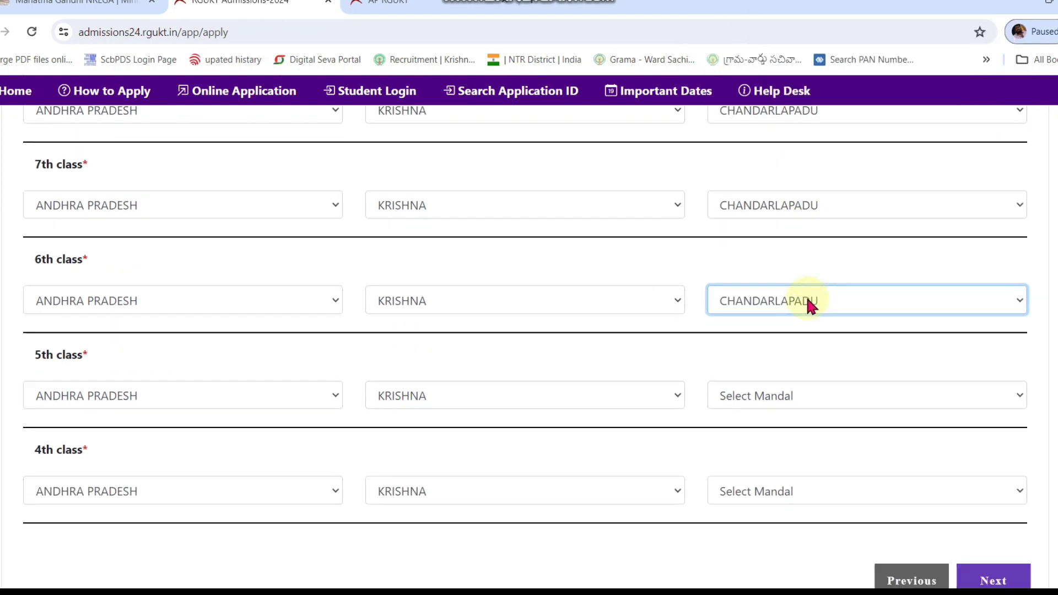
pyautogui.click(798, 364)
pyautogui.click(781, 147)
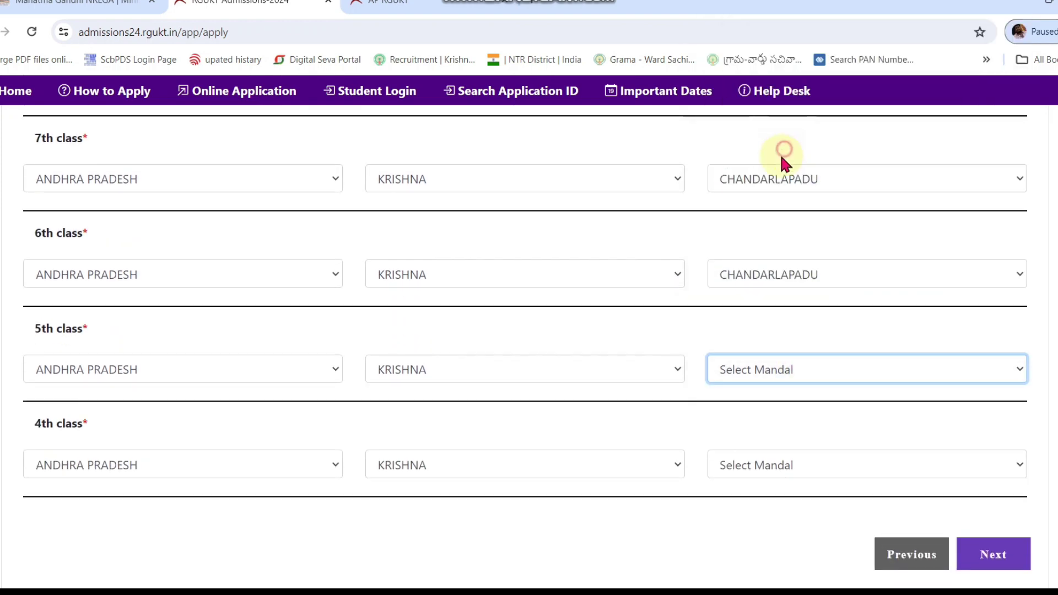
pyautogui.click(772, 461)
pyautogui.click(782, 209)
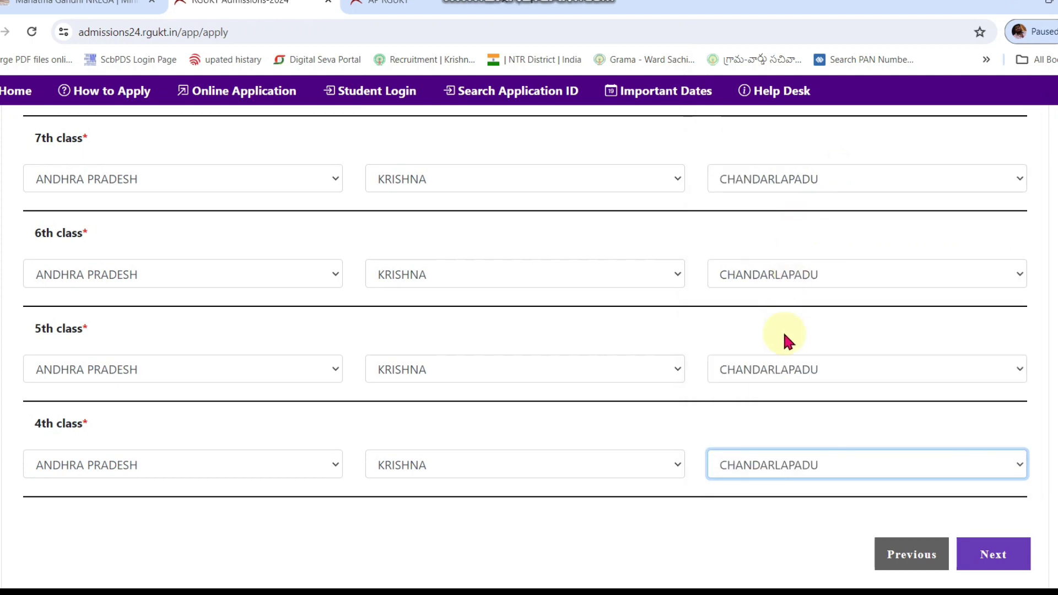
pyautogui.scroll(10, 650, 378)
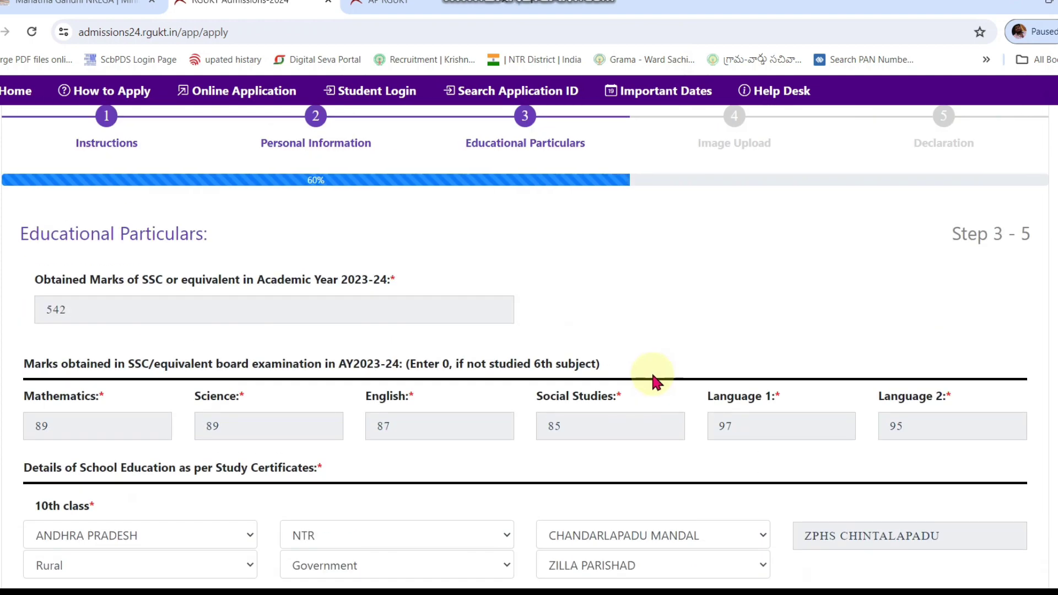
# Step: Advance from the educational particulars to Step 4, Image Upload
pyautogui.scroll(-3, 659, 386)
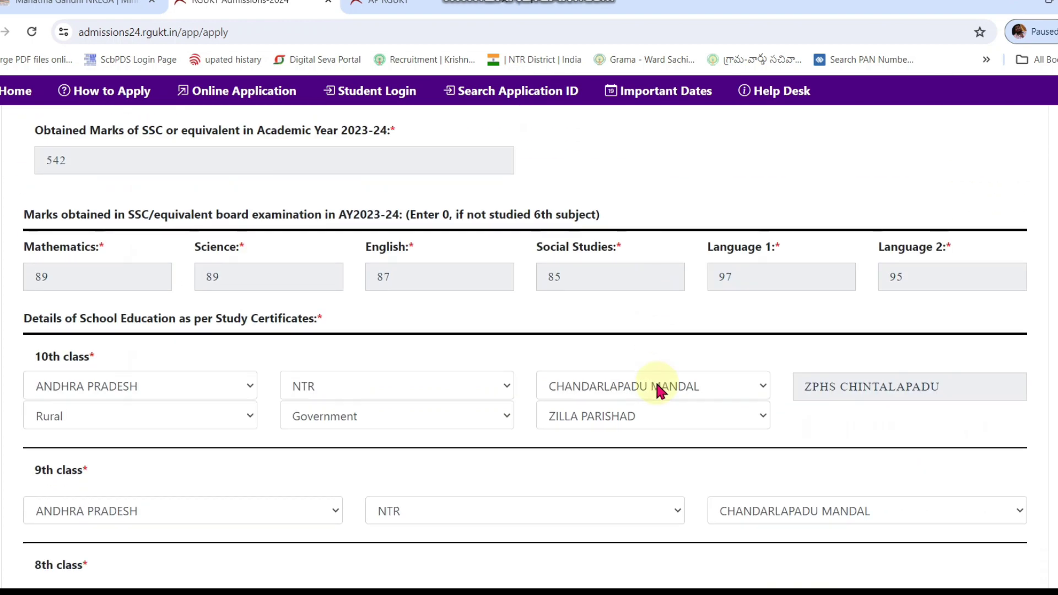
pyautogui.scroll(-10, 760, 420)
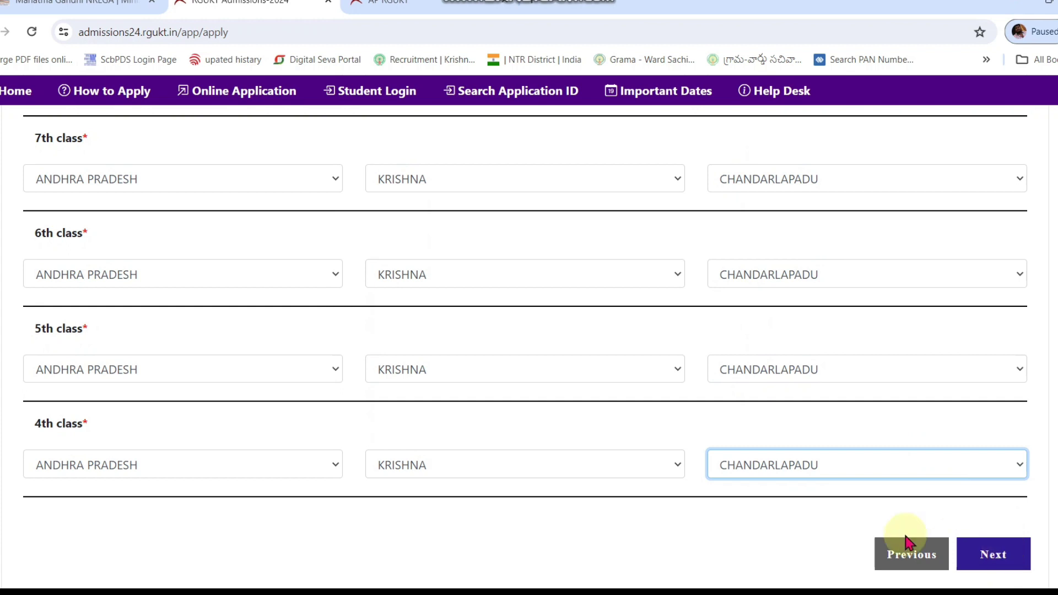
pyautogui.click(788, 546)
pyautogui.click(999, 554)
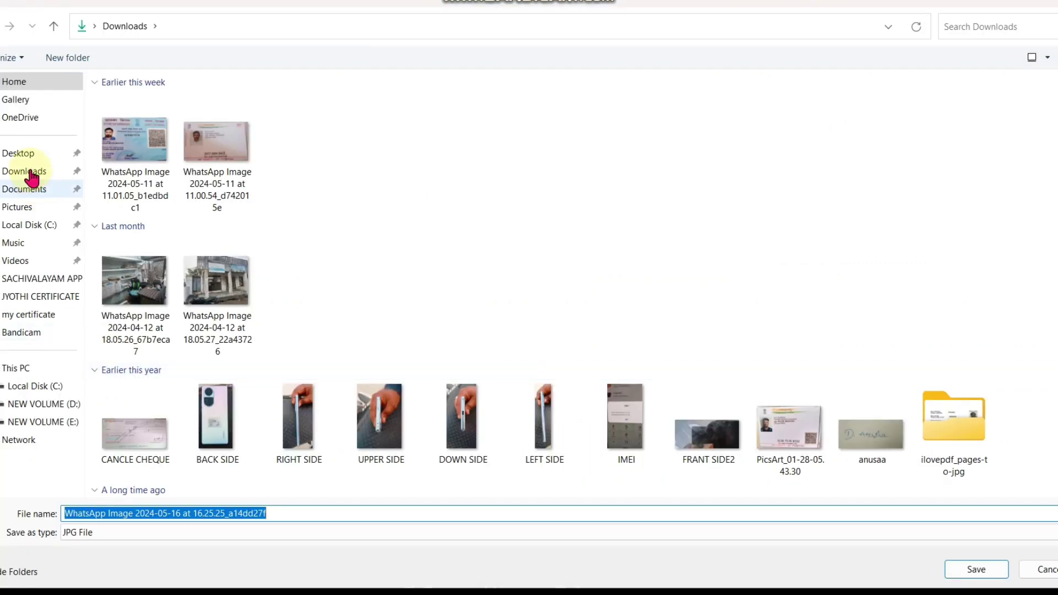
# Step: Save the image to Downloads as 'GREEN', then pick a photograph to upload
pyautogui.click(27, 172)
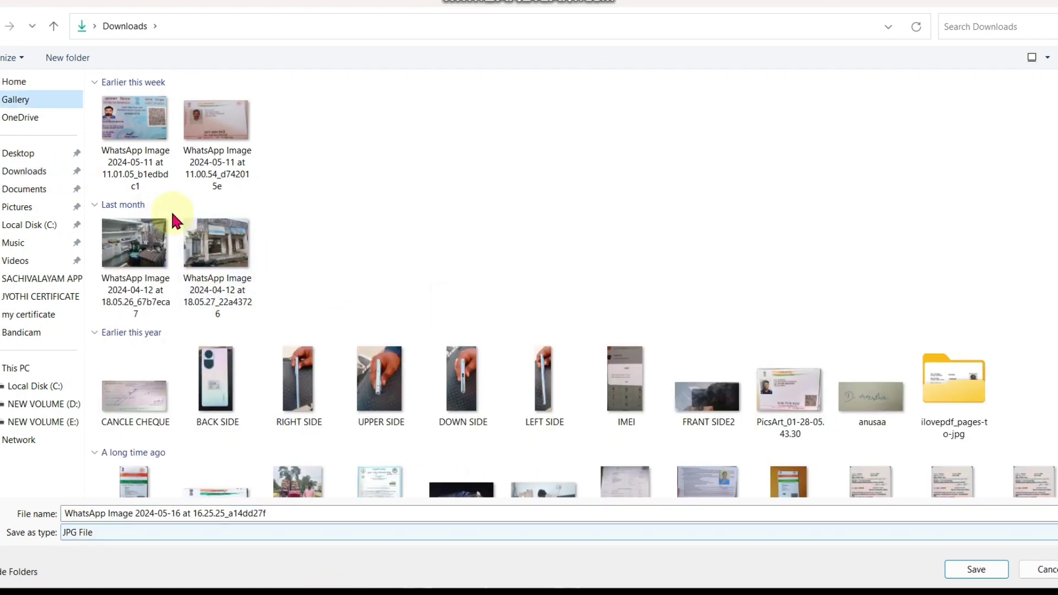
pyautogui.click(35, 178)
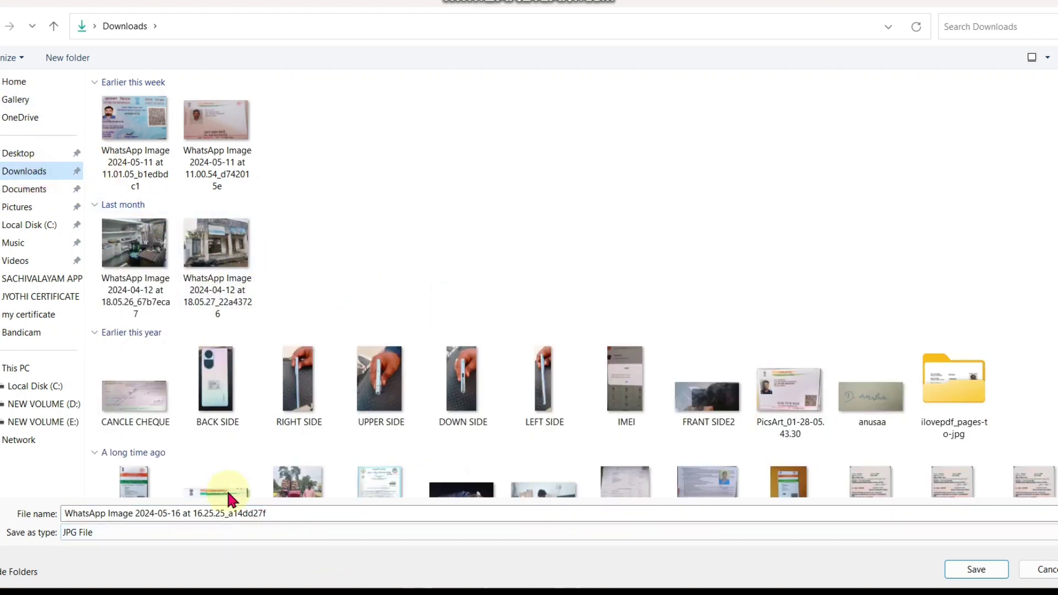
pyautogui.click(229, 508)
pyautogui.hotkey('ctrl', 'a')
pyautogui.write('GREEN')
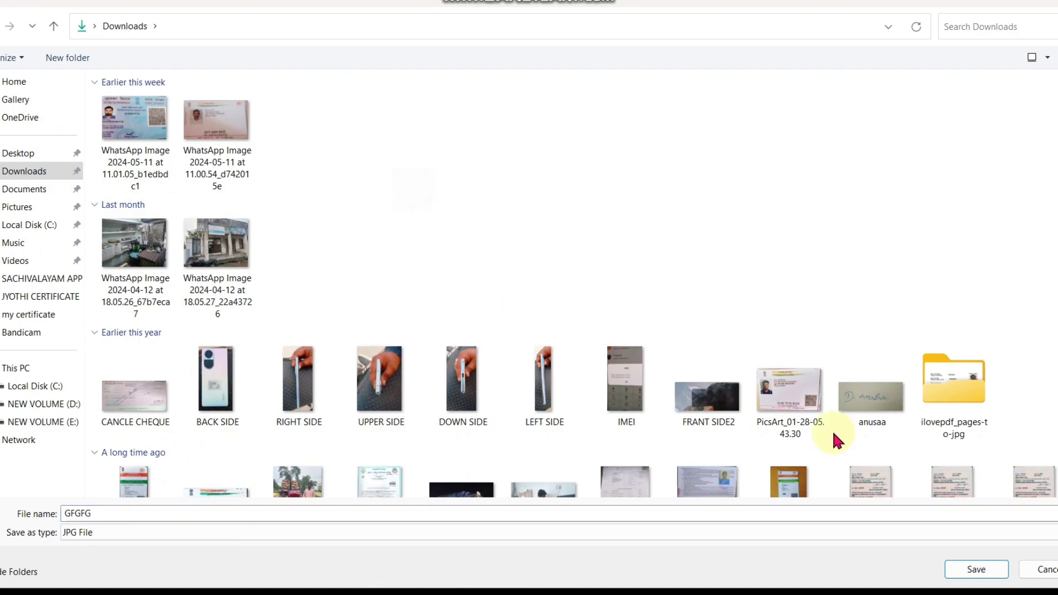
pyautogui.click(971, 569)
pyautogui.click(201, 485)
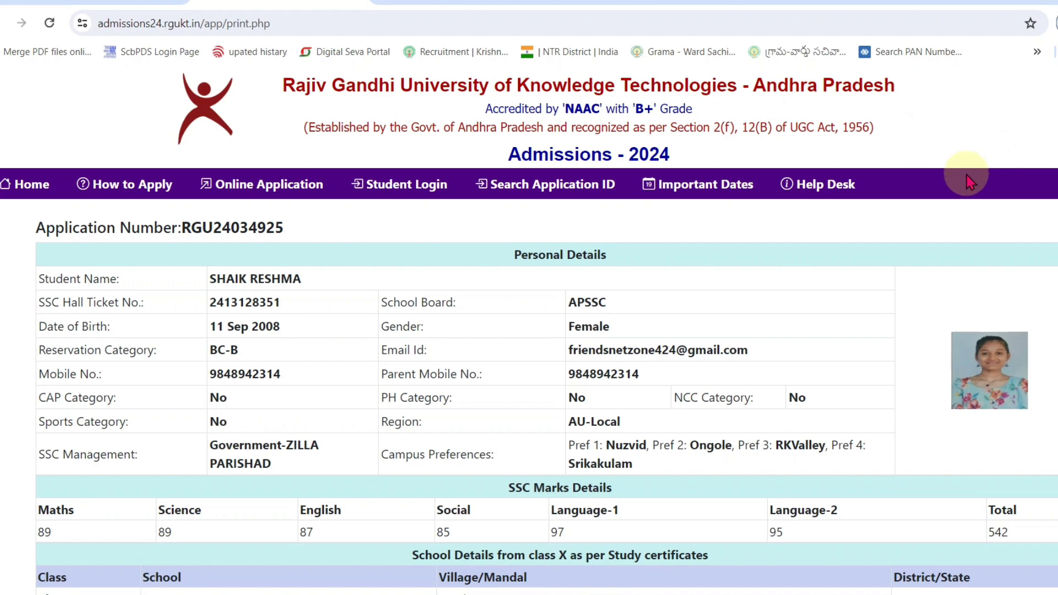
pyautogui.scroll(-3, 608, 330)
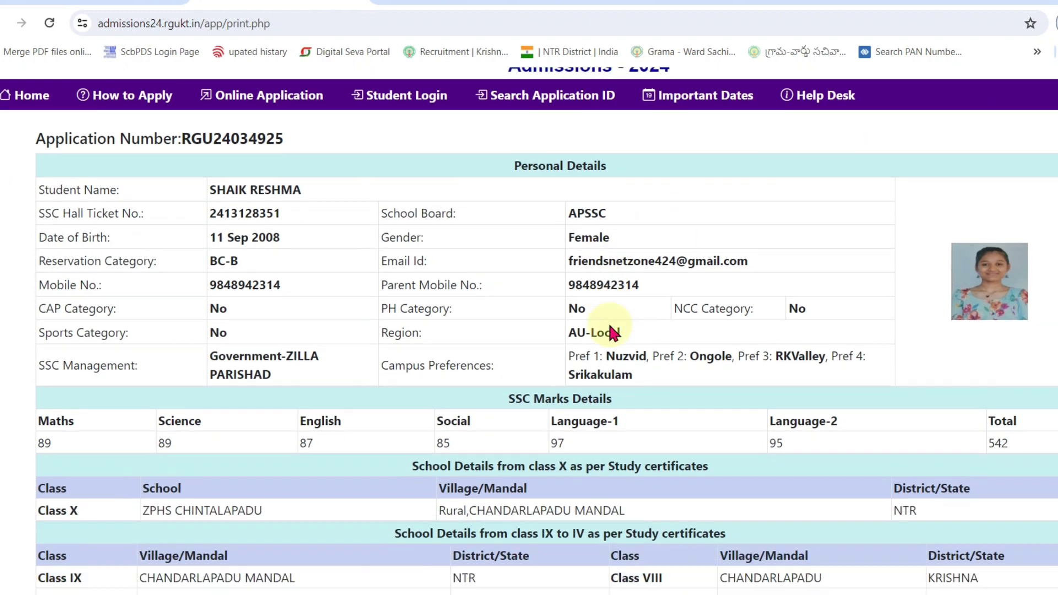
pyautogui.scroll(3, 663, 401)
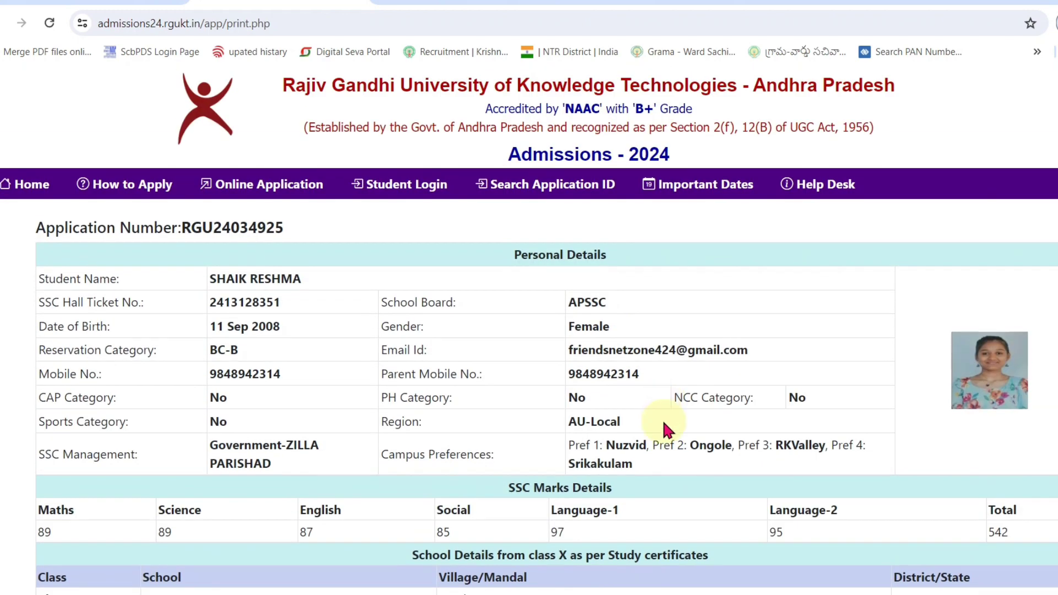
pyautogui.scroll(-8, 666, 427)
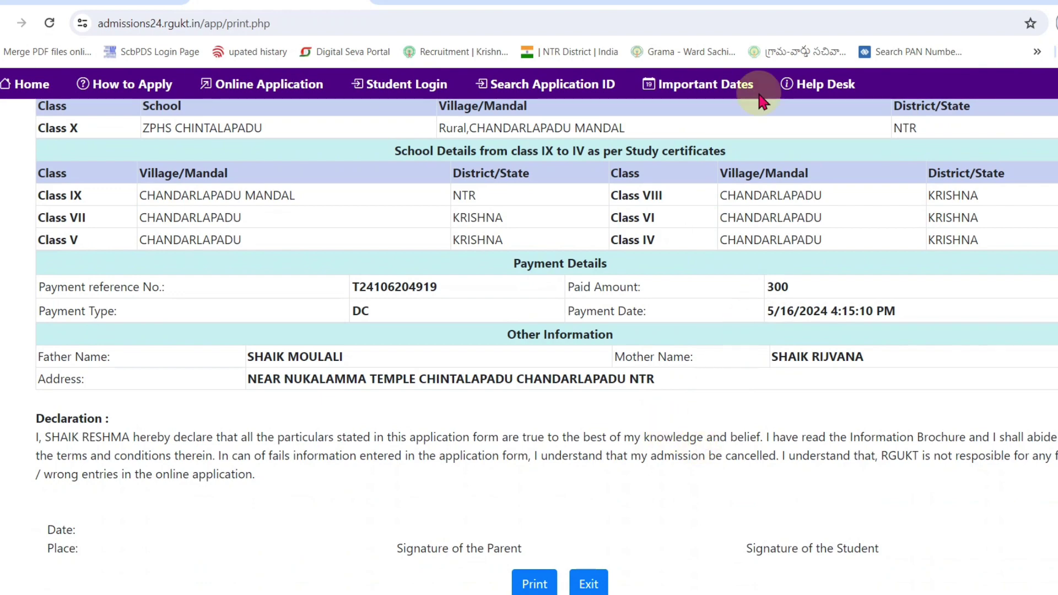
pyautogui.scroll(8, 677, 478)
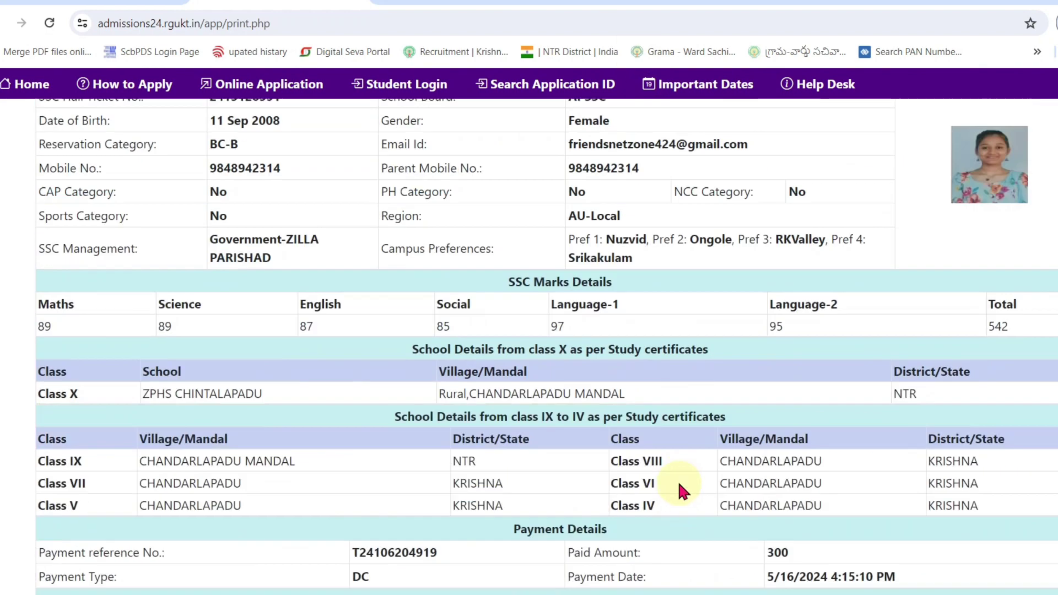
pyautogui.scroll(-8, 677, 474)
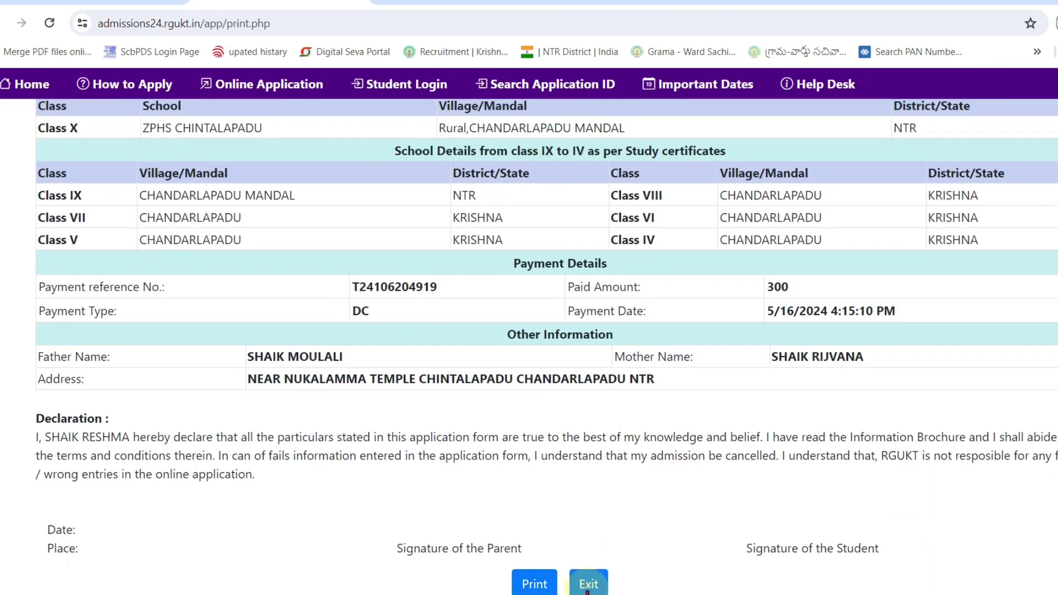
pyautogui.click(534, 583)
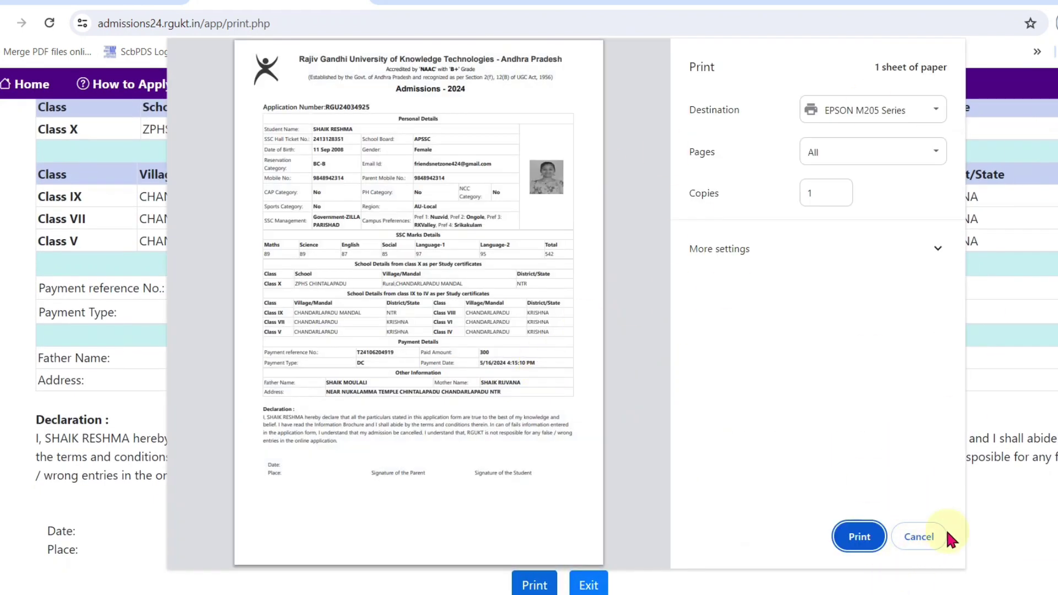
pyautogui.click(926, 539)
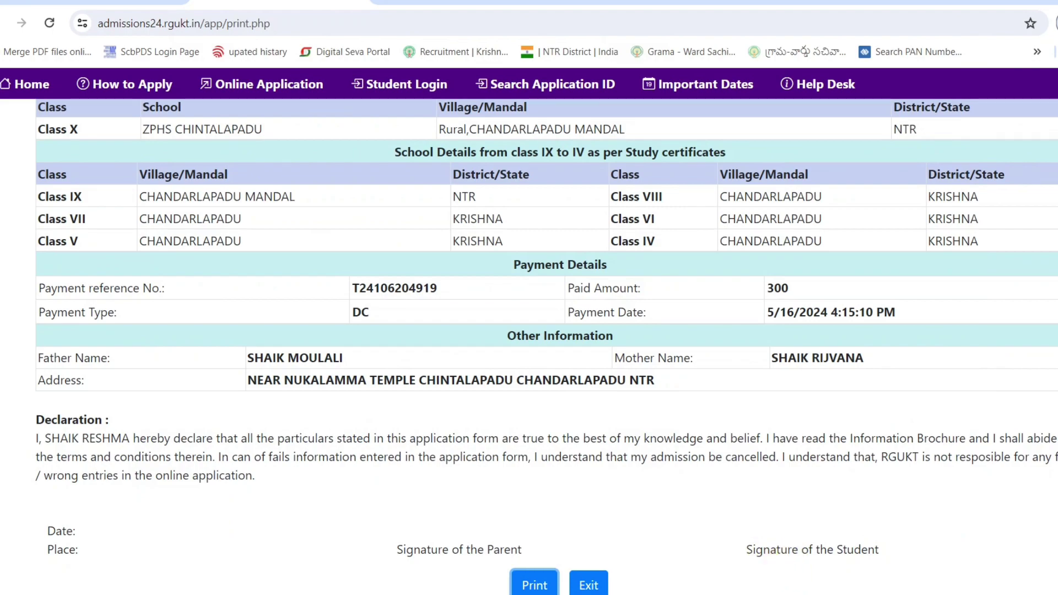